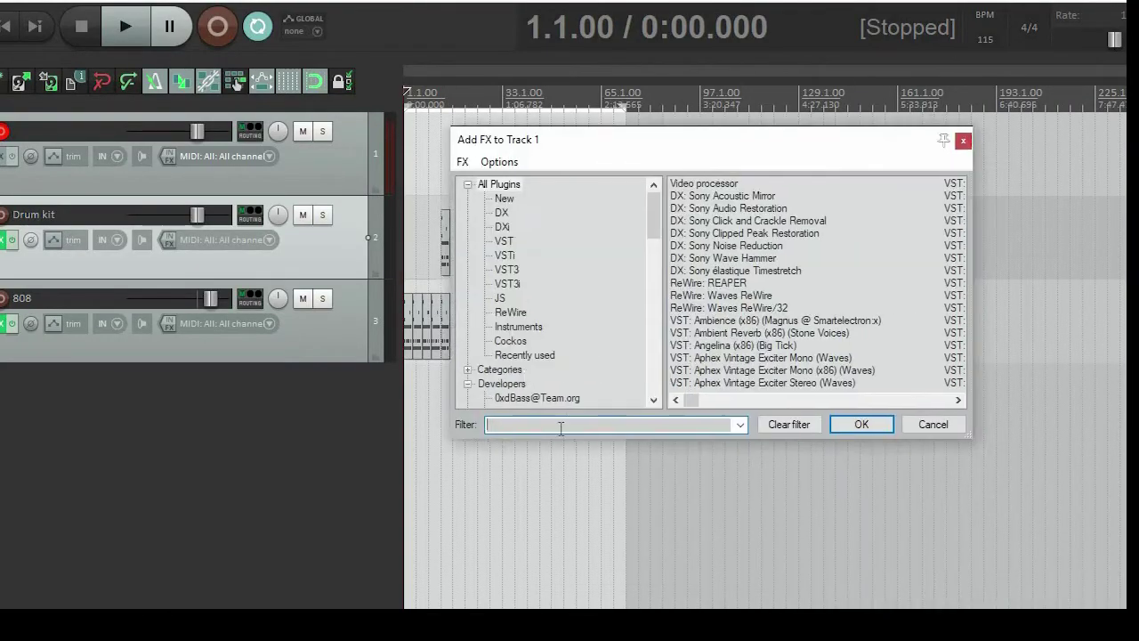
Find the plug-in by filtering for "simple" and add the Simple Microtonal Synth (x86) instrument to track 1
{"action": "key", "text": "BackSpace"}
{"action": "type", "text": "s"}
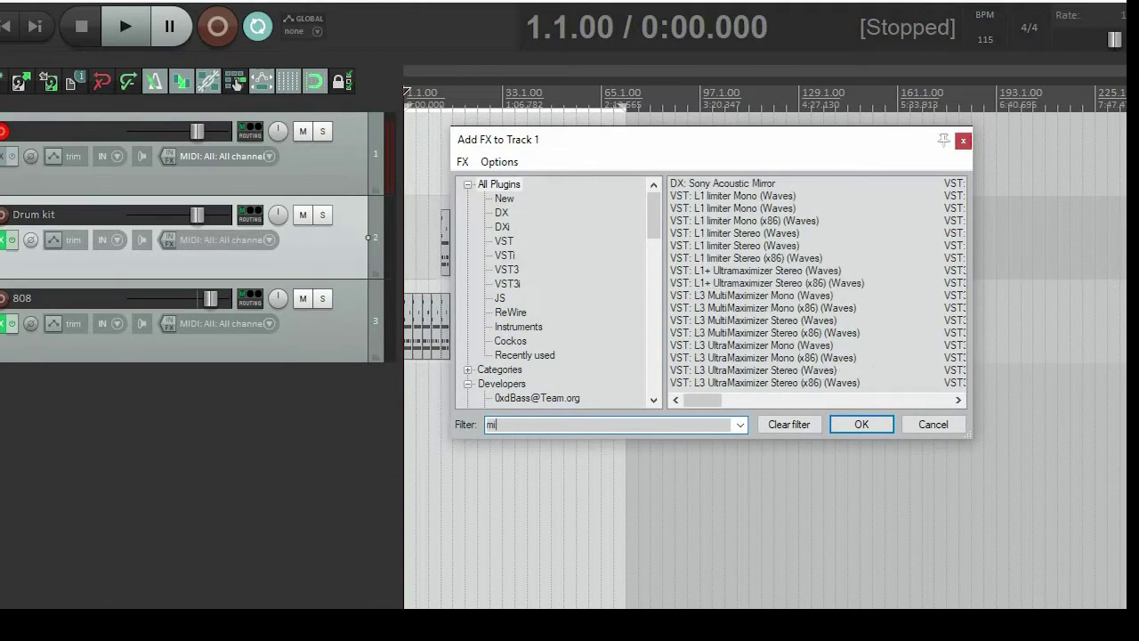
{"action": "type", "text": "imple"}
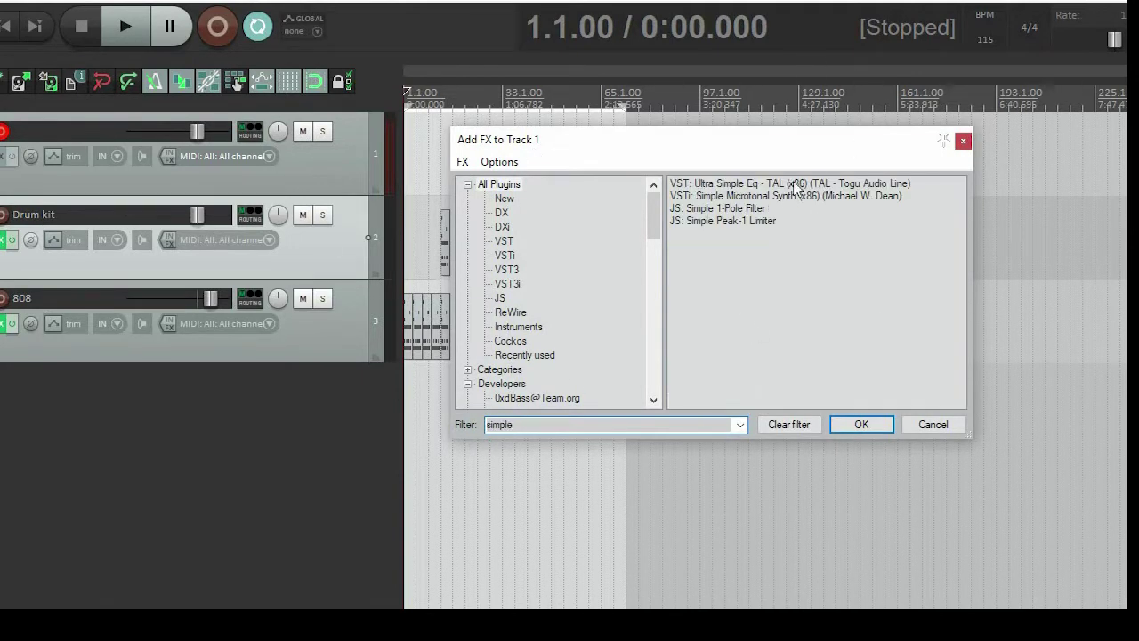
{"action": "left_click", "coordinate": [786, 198]}
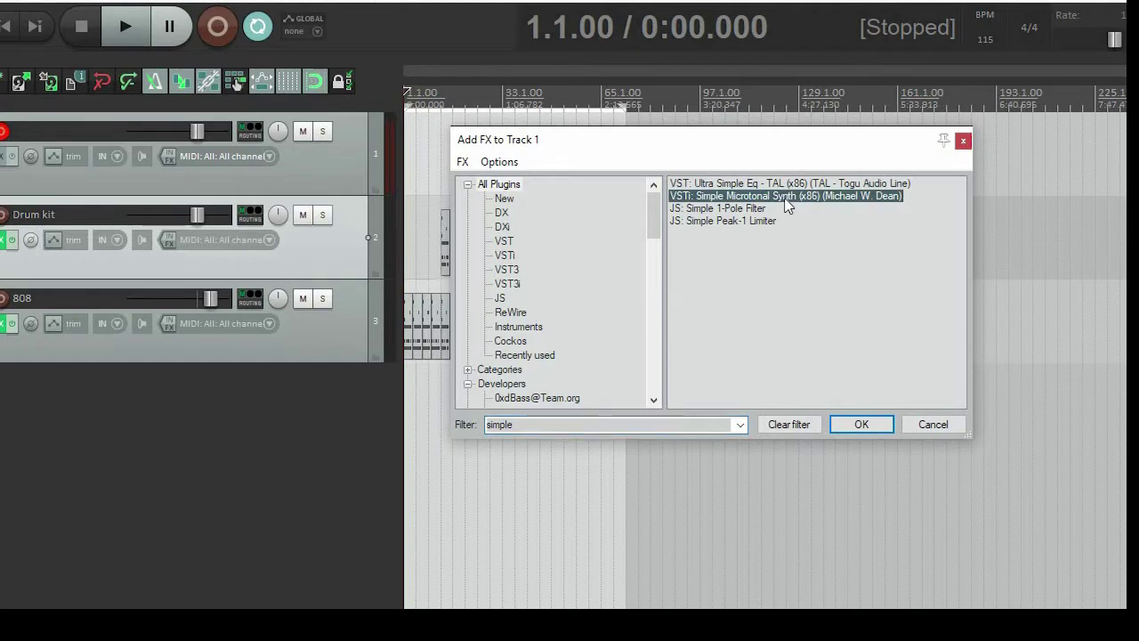
{"action": "double_click", "coordinate": [785, 197]}
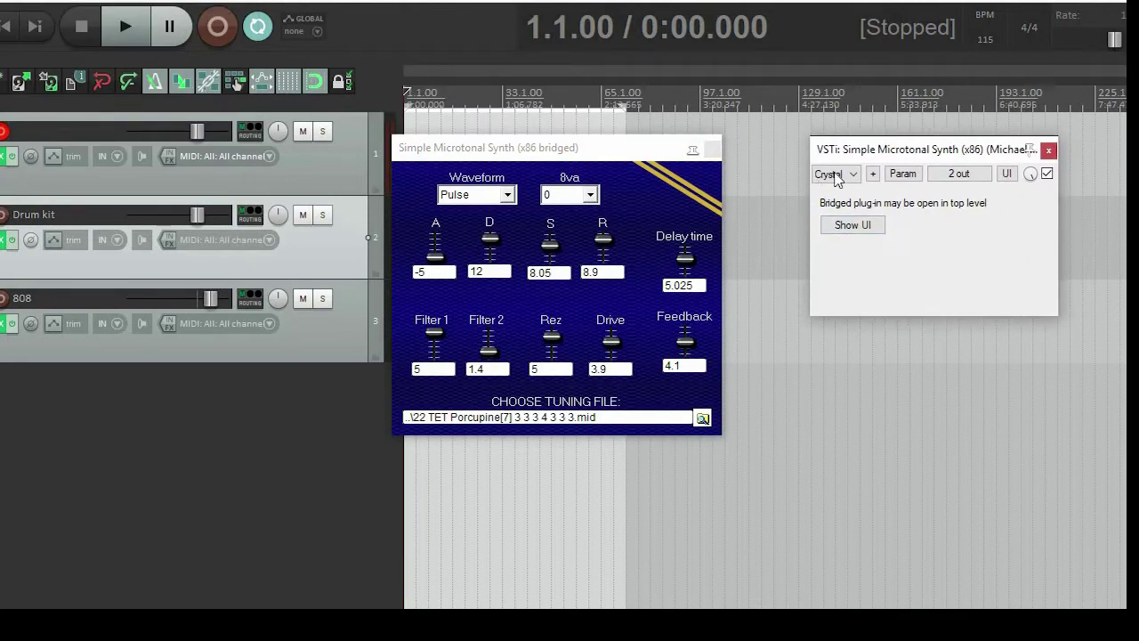
Widen the synth's preset window to show full preset names and place both synth windows side by side below track 1
{"action": "left_click", "coordinate": [841, 176]}
{"action": "left_click", "coordinate": [875, 184]}
{"action": "left_click_drag", "start_coordinate": [1057, 244], "coordinate": [1125, 244]}
{"action": "left_click_drag", "start_coordinate": [979, 161], "coordinate": [982, 331]}
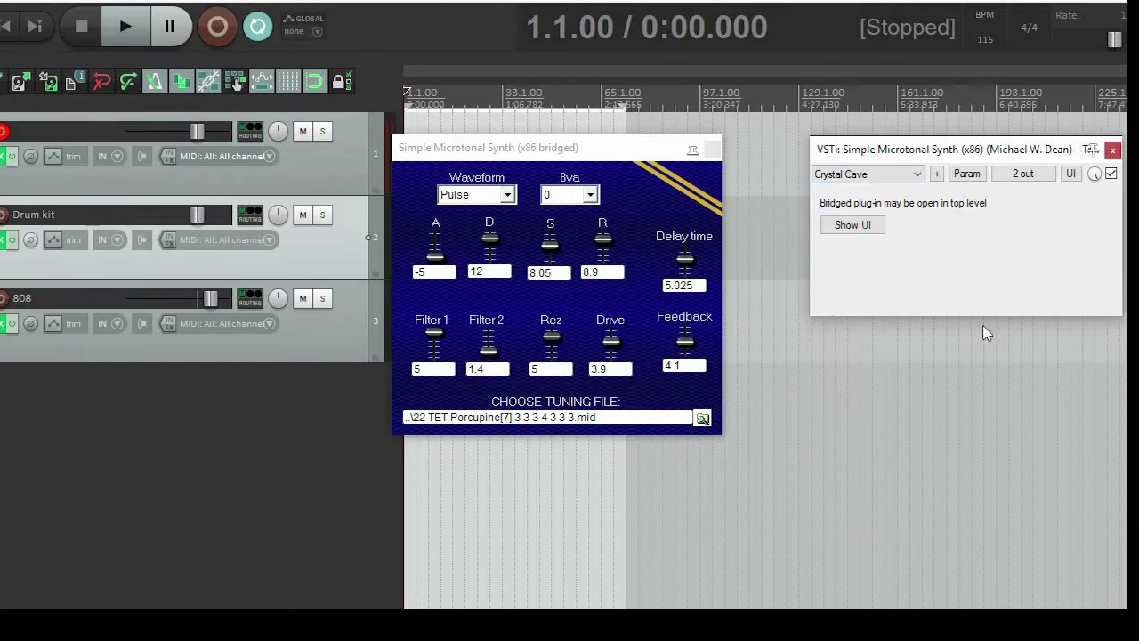
{"action": "left_click_drag", "start_coordinate": [686, 160], "coordinate": [750, 320]}
{"action": "left_click_drag", "start_coordinate": [840, 342], "coordinate": [817, 358]}
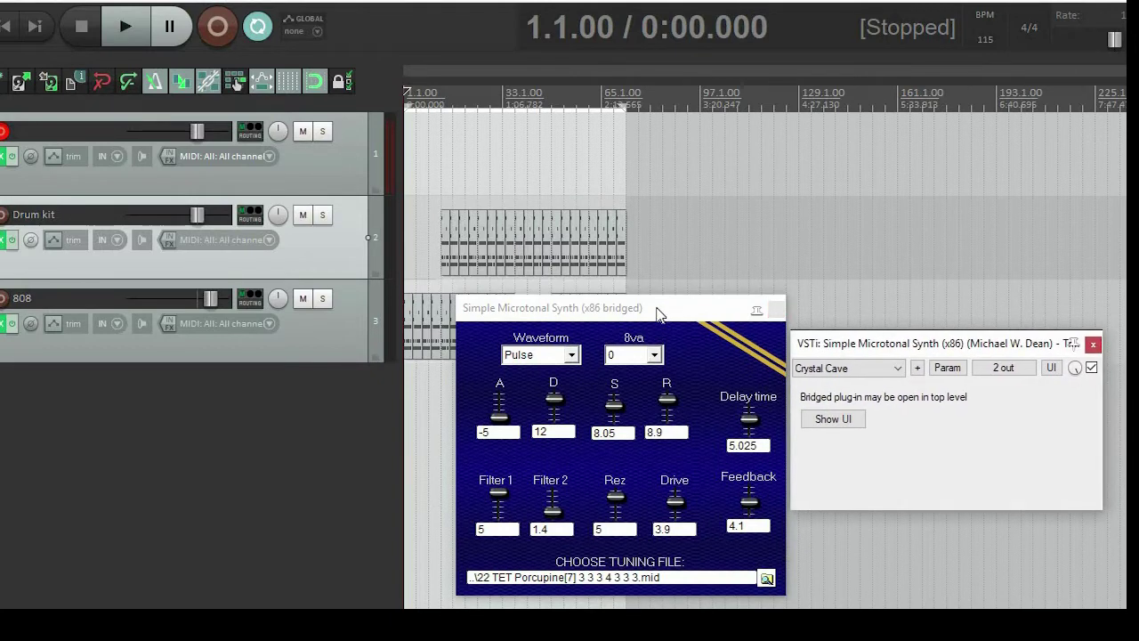
Select track 1 and raise its volume slightly
{"action": "left_click", "coordinate": [484, 160]}
{"action": "key", "text": "Home"}
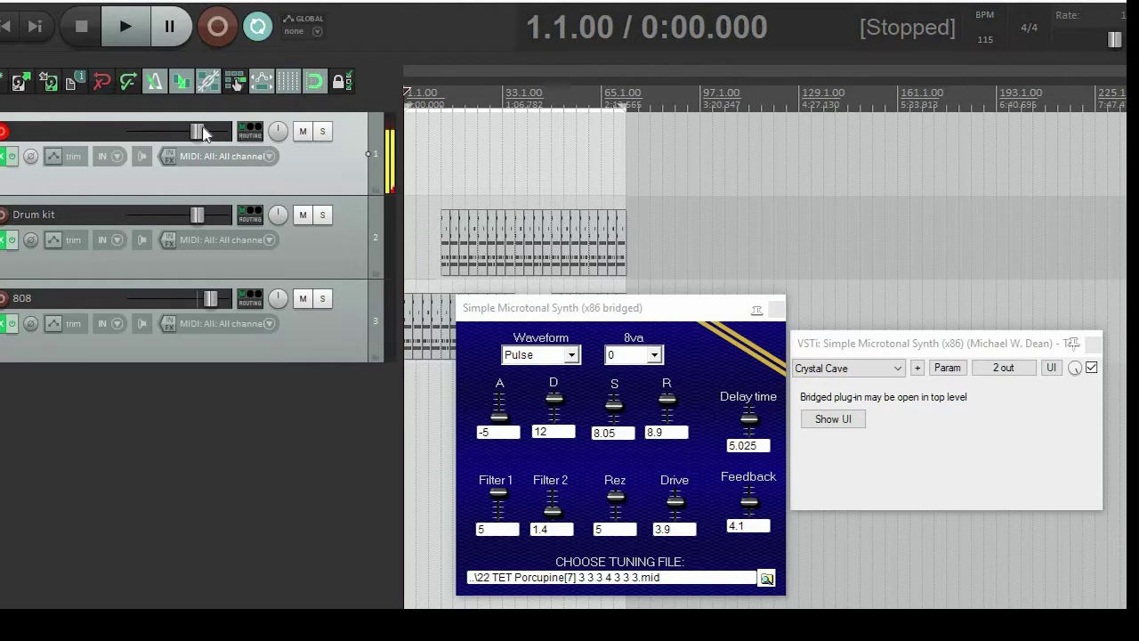
{"action": "left_click_drag", "start_coordinate": [209, 133], "coordinate": [220, 146]}
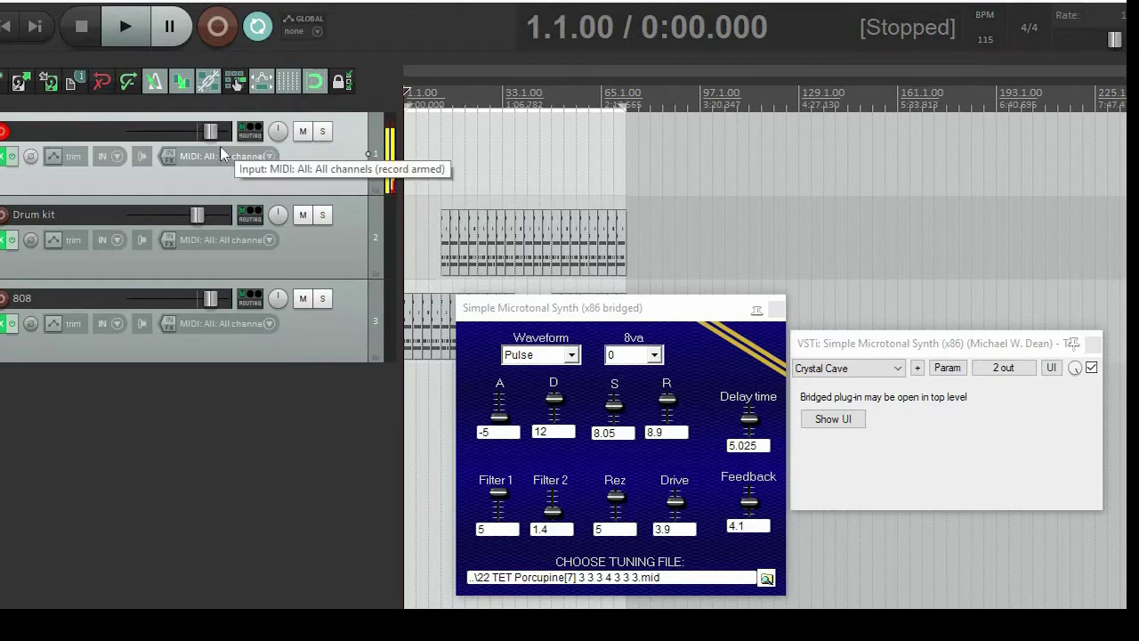
Move the synth window aside and load the 05 TET tuning file into it
{"action": "left_click_drag", "start_coordinate": [649, 308], "coordinate": [545, 288]}
{"action": "left_click", "coordinate": [663, 558]}
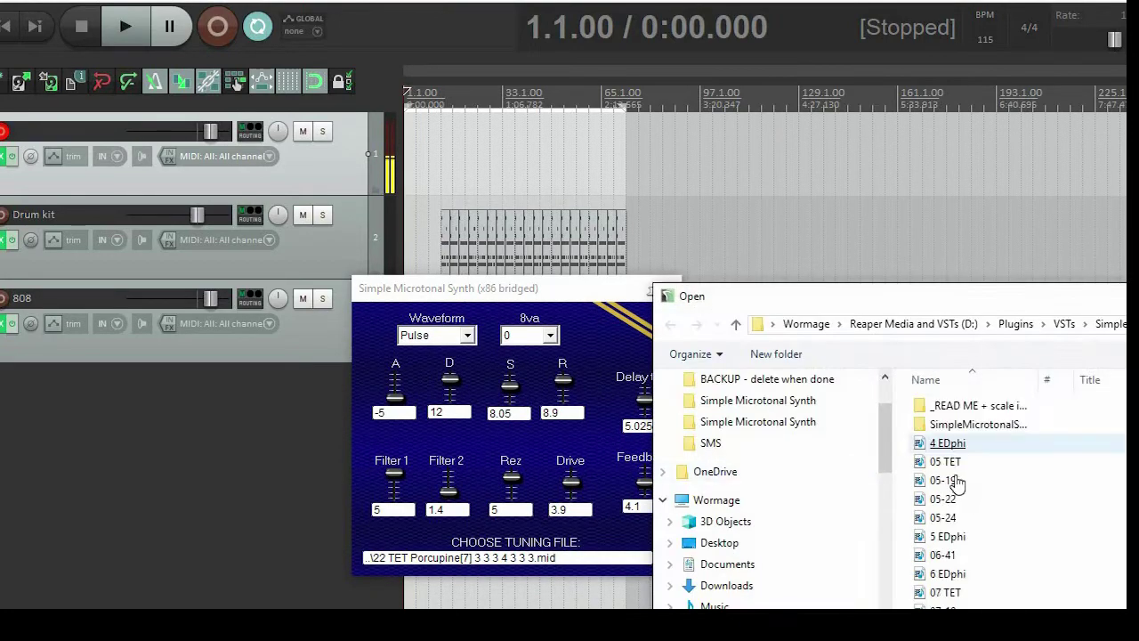
{"action": "double_click", "coordinate": [951, 460]}
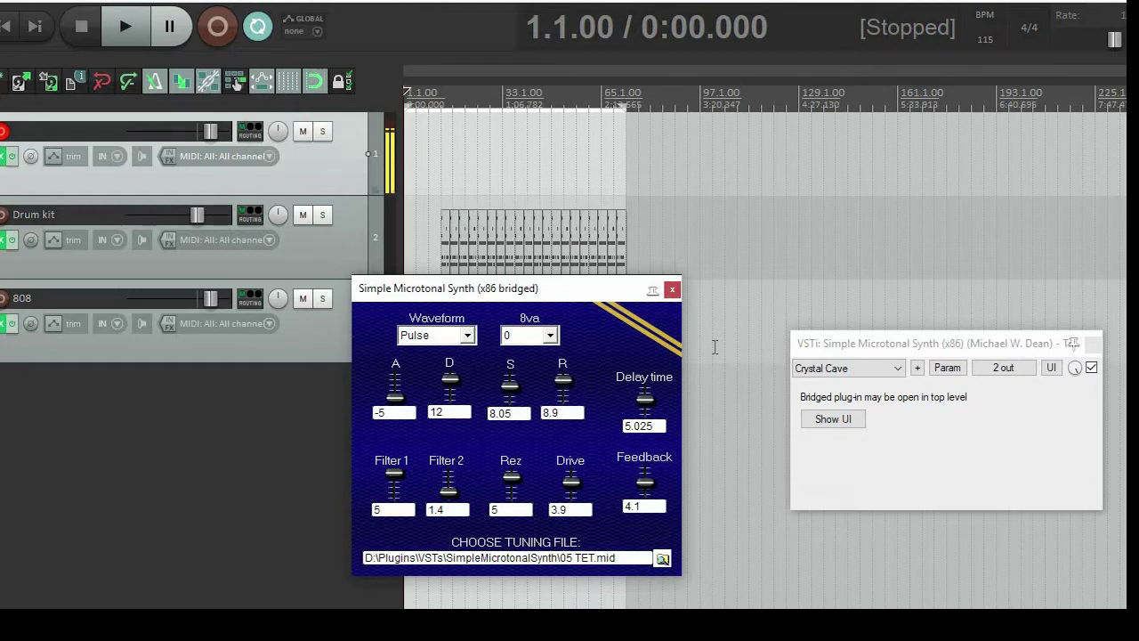
Load the Basstastic preset in the synth
{"action": "left_click", "coordinate": [845, 370]}
{"action": "left_click", "coordinate": [801, 397]}
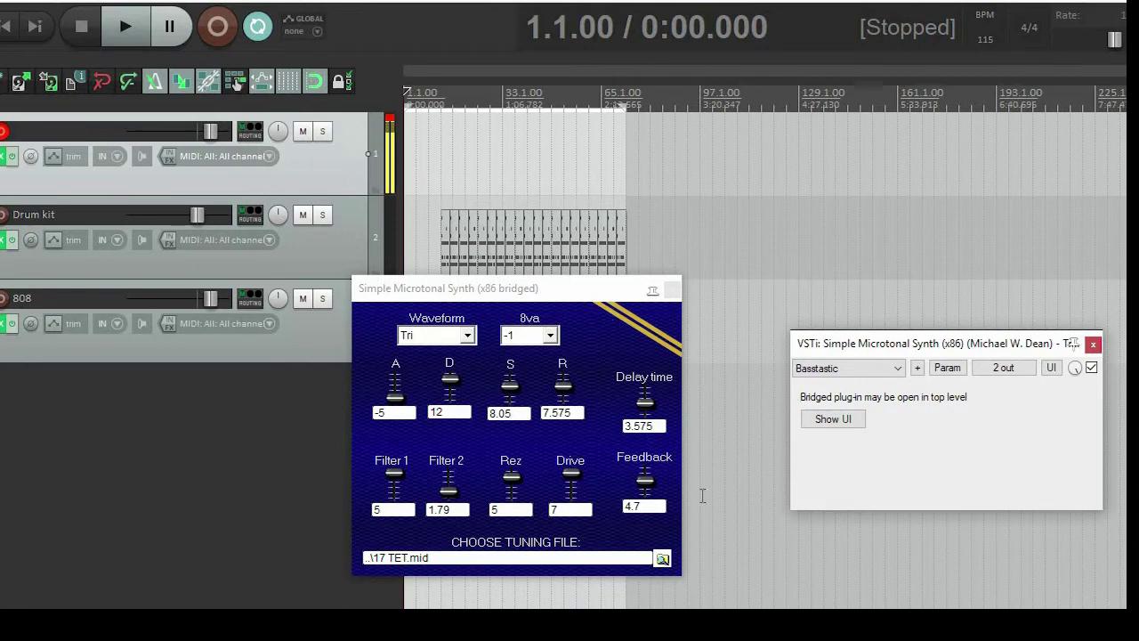
{"action": "left_click", "coordinate": [828, 369]}
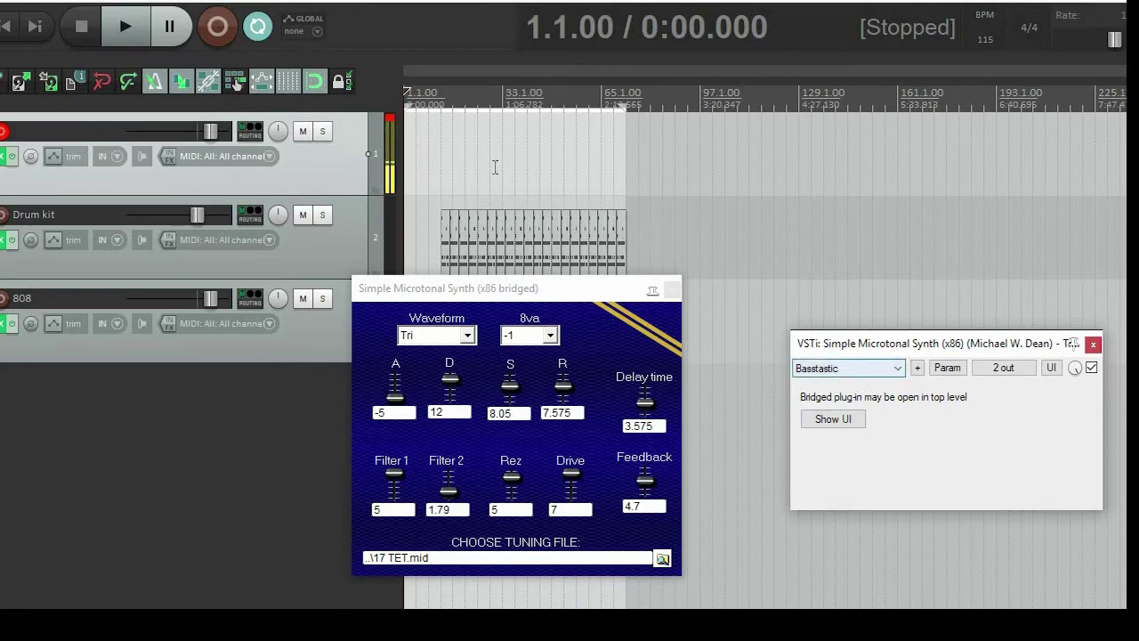
Play the project from its beginning and move the synth window closer to the preset window
{"action": "left_click", "coordinate": [426, 158]}
{"action": "key", "text": "Home"}
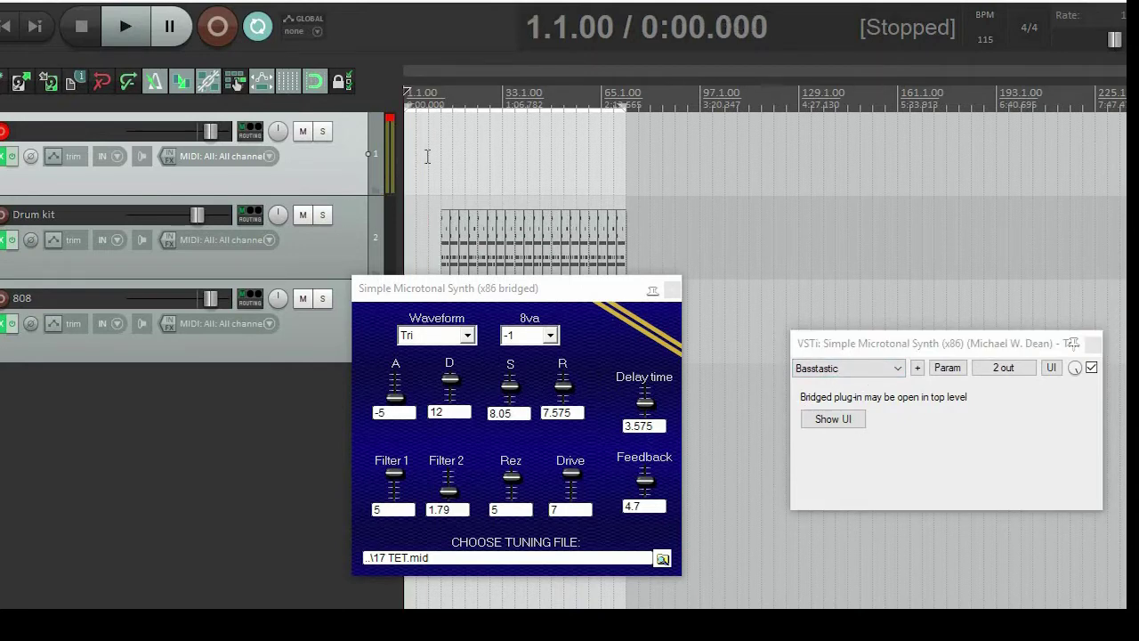
{"action": "key", "text": "space"}
{"action": "left_click_drag", "start_coordinate": [545, 287], "coordinate": [640, 294]}
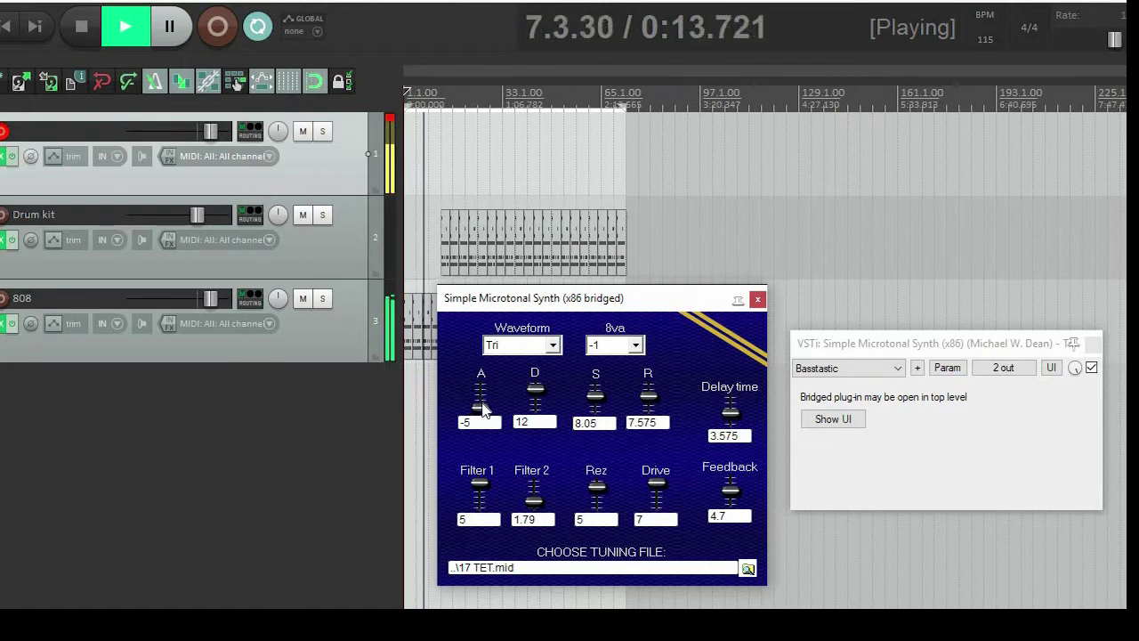
Load the Waterfall preset and adjust its attack to 0 and its delay time to about 4.35
{"action": "left_click", "coordinate": [895, 369]}
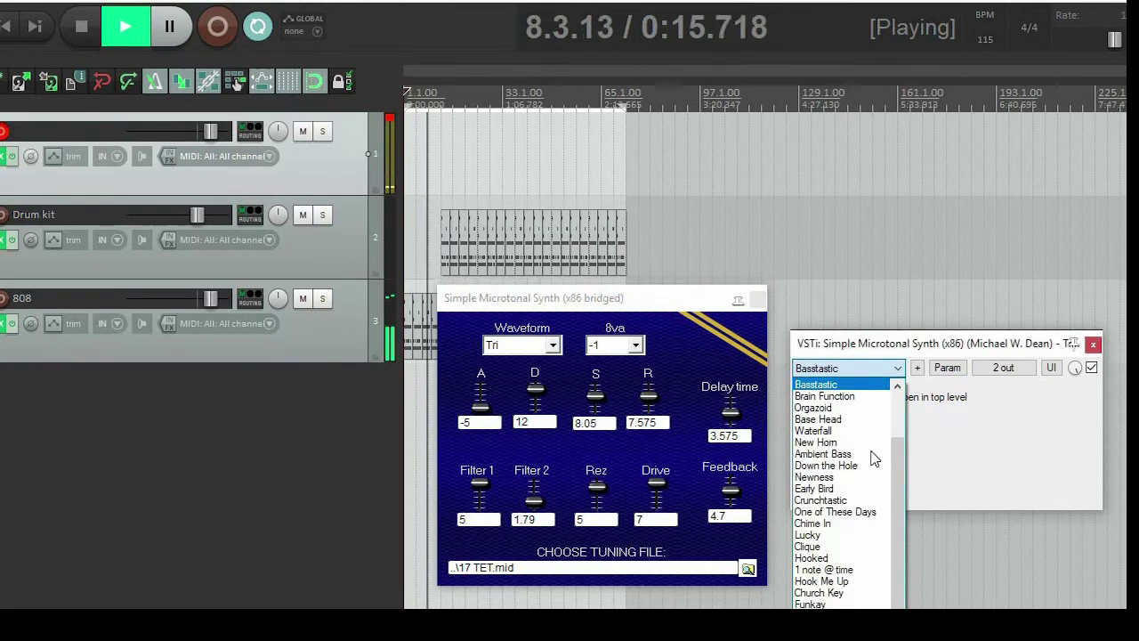
{"action": "left_click", "coordinate": [863, 429]}
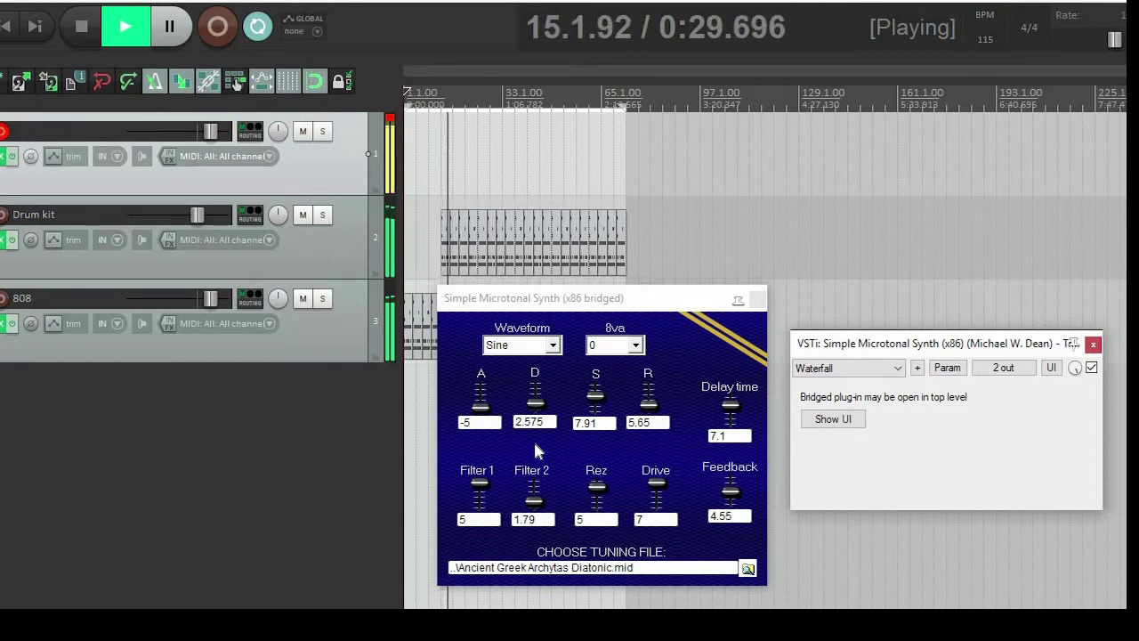
{"action": "type", "text": "0"}
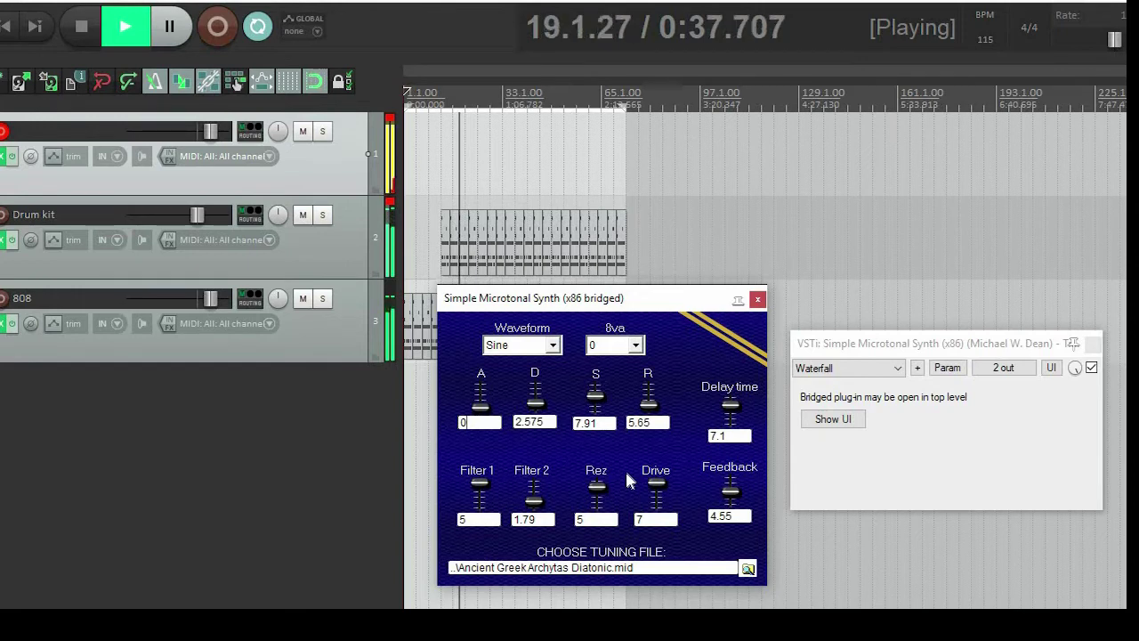
{"action": "left_click_drag", "start_coordinate": [738, 405], "coordinate": [757, 429]}
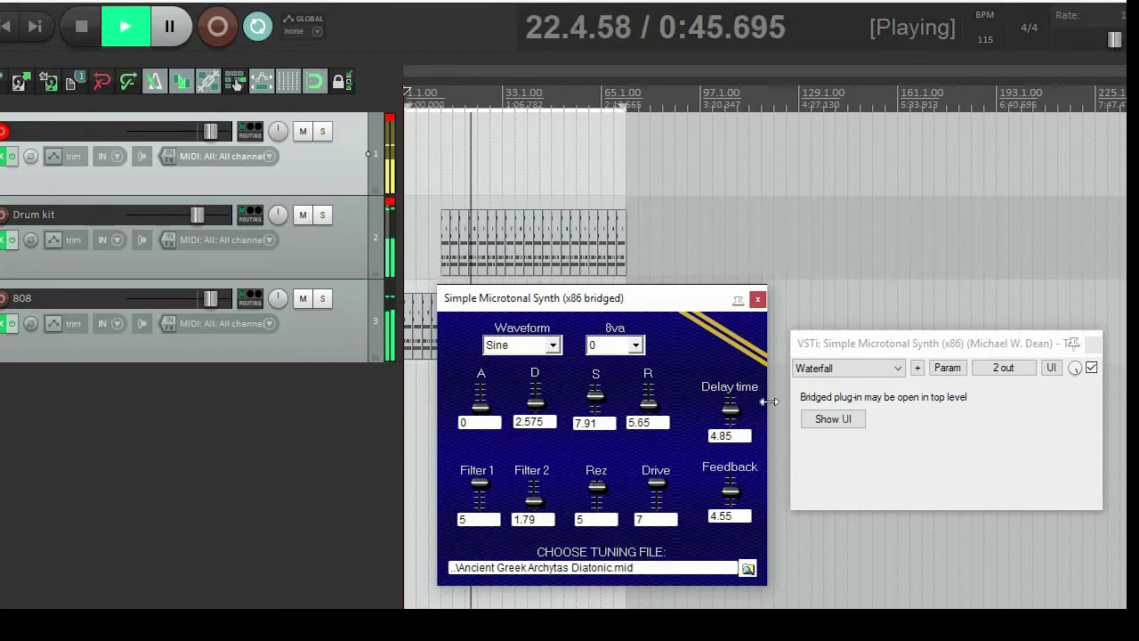
{"action": "mouse_move", "coordinate": [735, 418]}
{"action": "left_mouse_down"}
{"action": "mouse_move", "coordinate": [755, 428]}
{"action": "mouse_move", "coordinate": [728, 415]}
{"action": "left_mouse_up"}
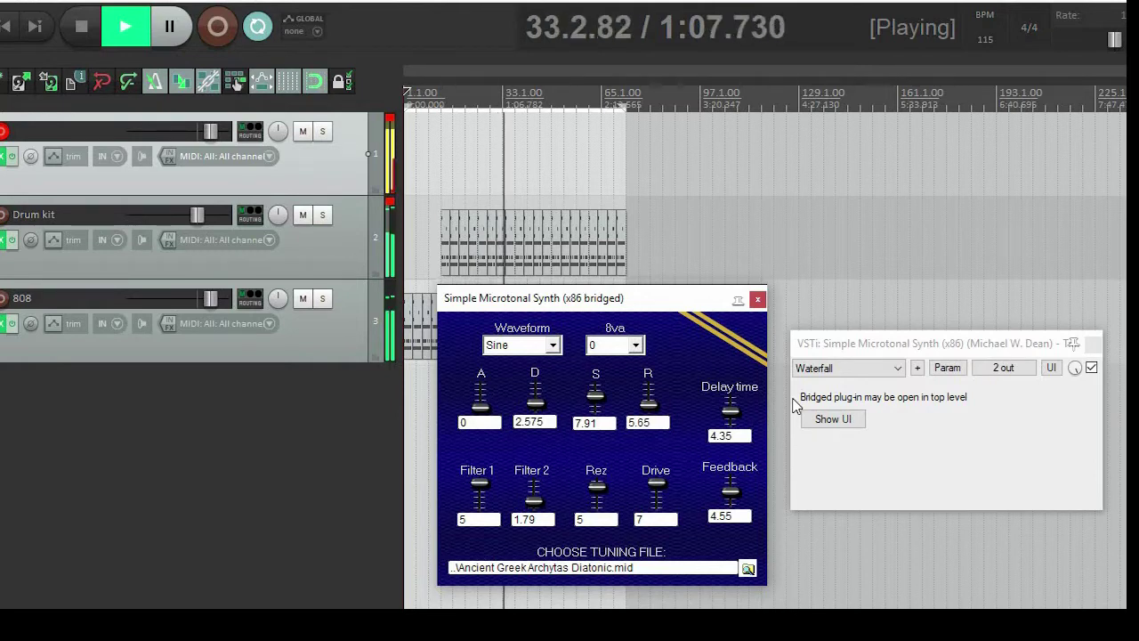
Load the Funkay preset in the synth while the backing tracks play
{"action": "left_click", "coordinate": [862, 368]}
{"action": "scroll", "coordinate": [857, 528], "scroll_direction": "up", "scroll_amount": 2}
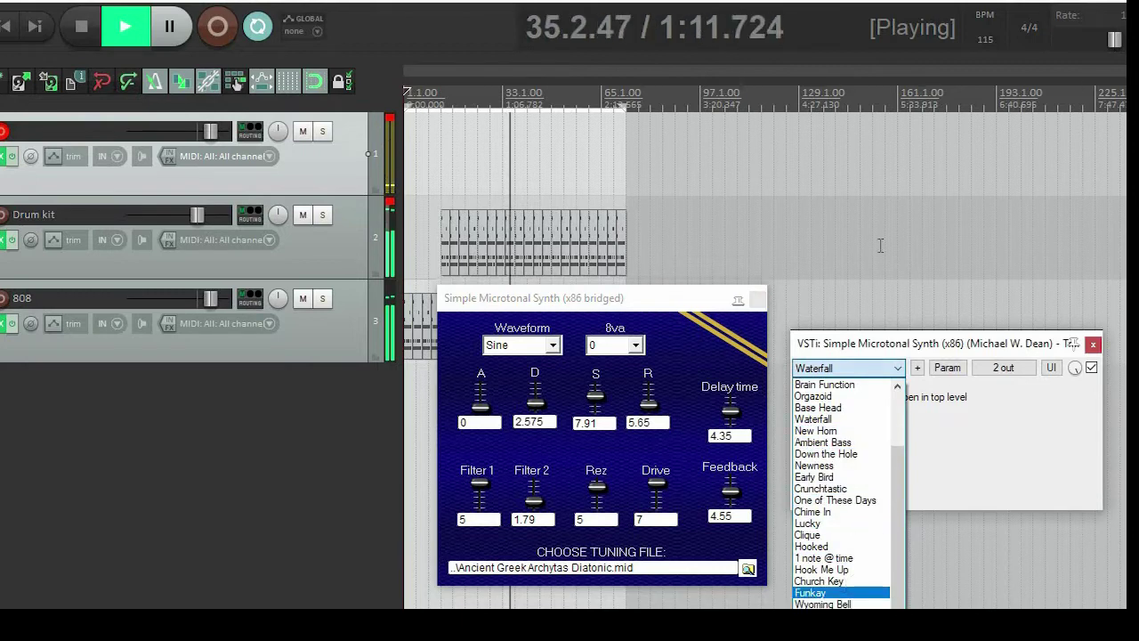
{"action": "left_click", "coordinate": [810, 593]}
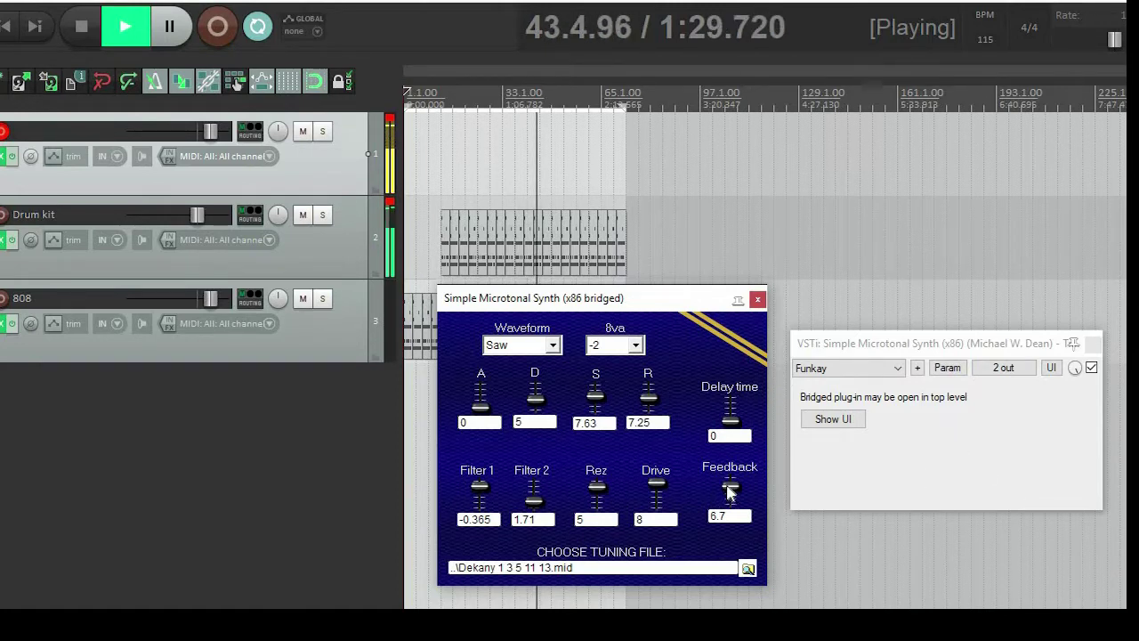
Reduce the synth's feedback to 0 and load the 5 EDphi tuning file
{"action": "left_click_drag", "start_coordinate": [730, 486], "coordinate": [729, 502]}
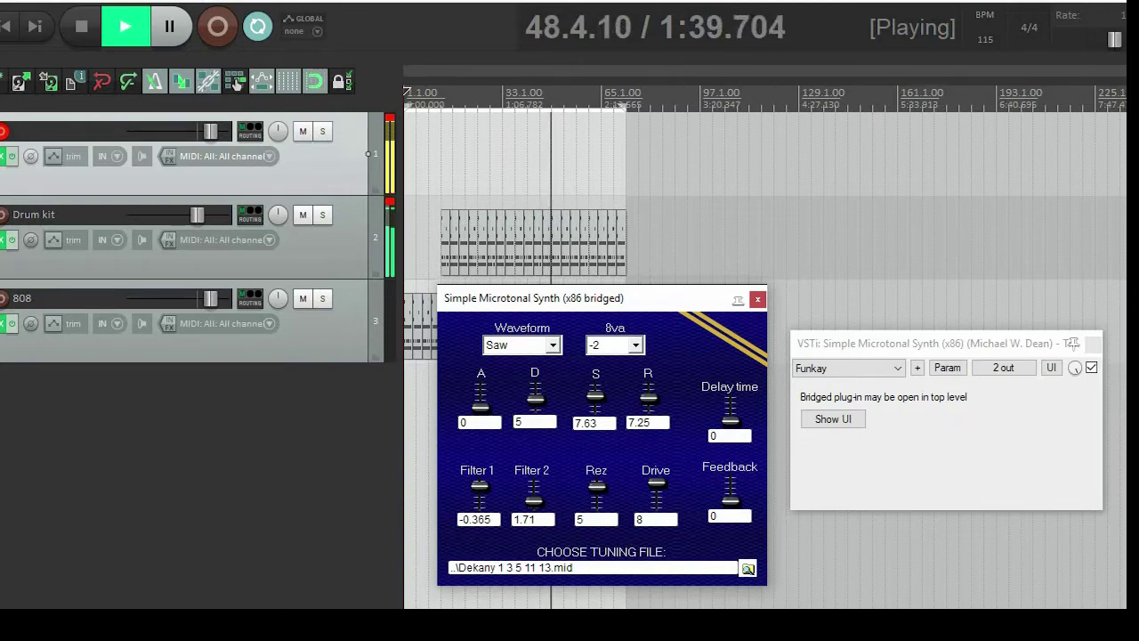
{"action": "left_click", "coordinate": [749, 569]}
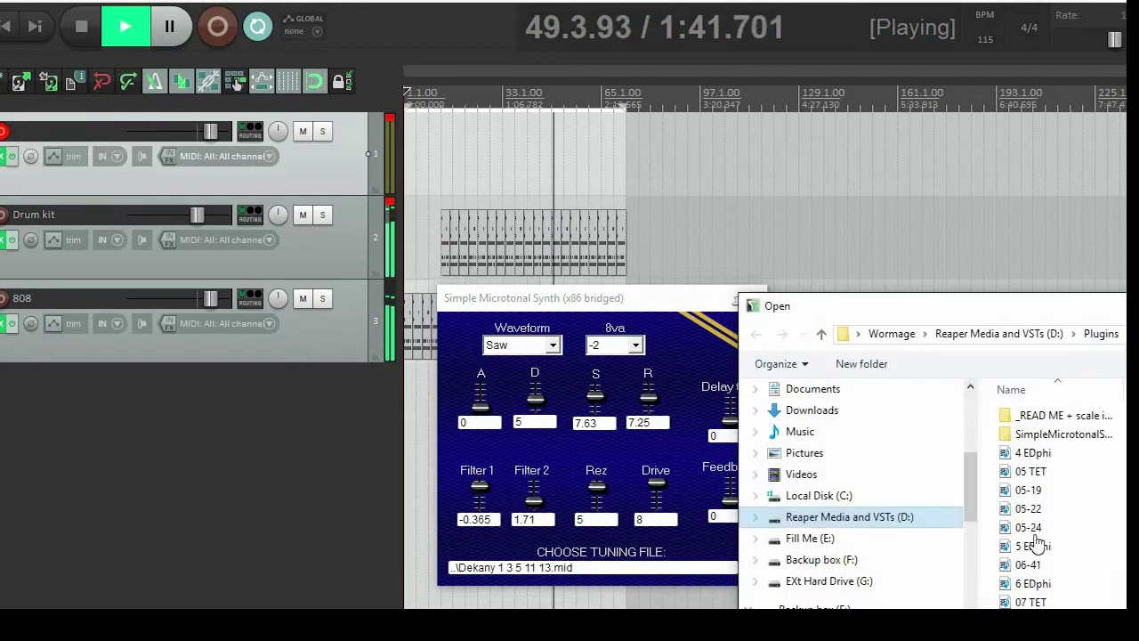
{"action": "double_click", "coordinate": [1032, 547]}
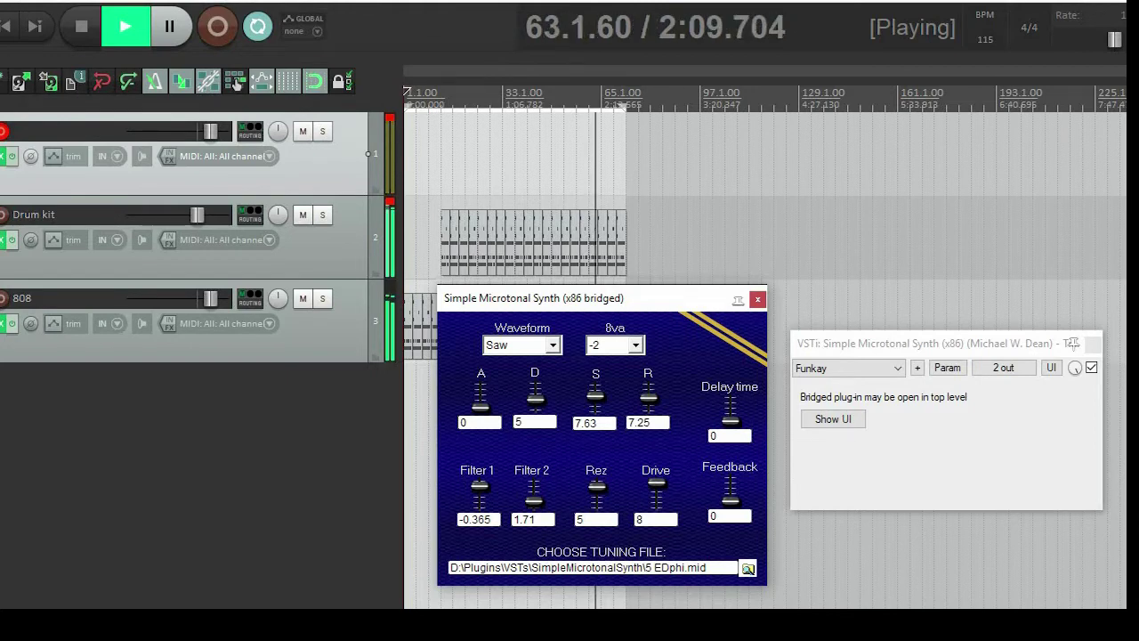
Load the Permanence preset in the synth
{"action": "left_click", "coordinate": [874, 369]}
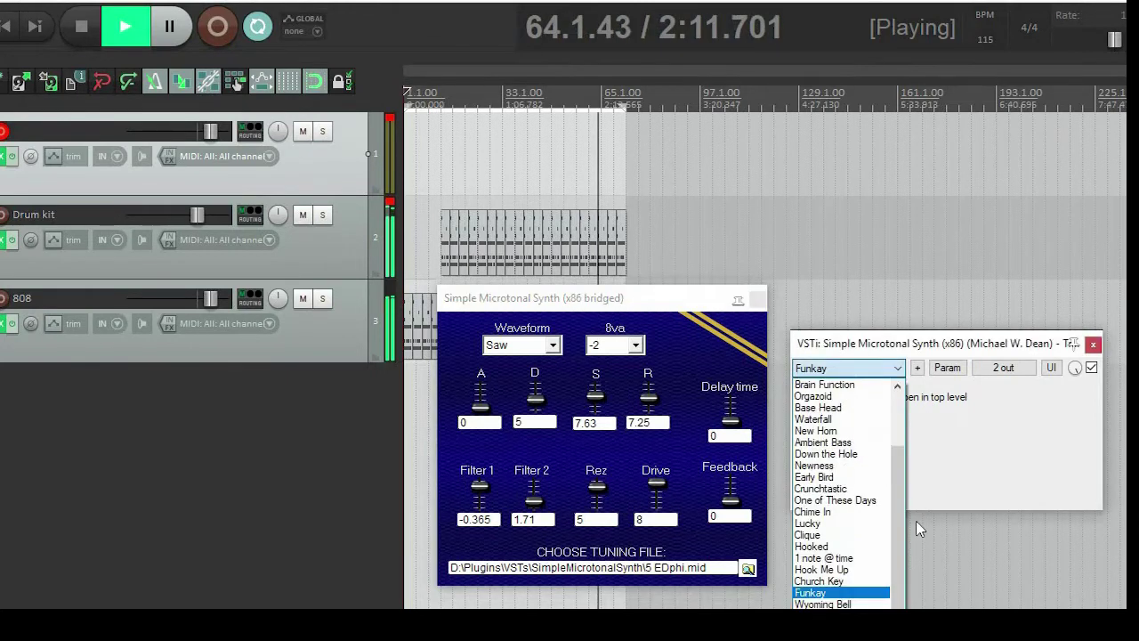
{"action": "key", "text": "p"}
{"action": "key", "text": "Return"}
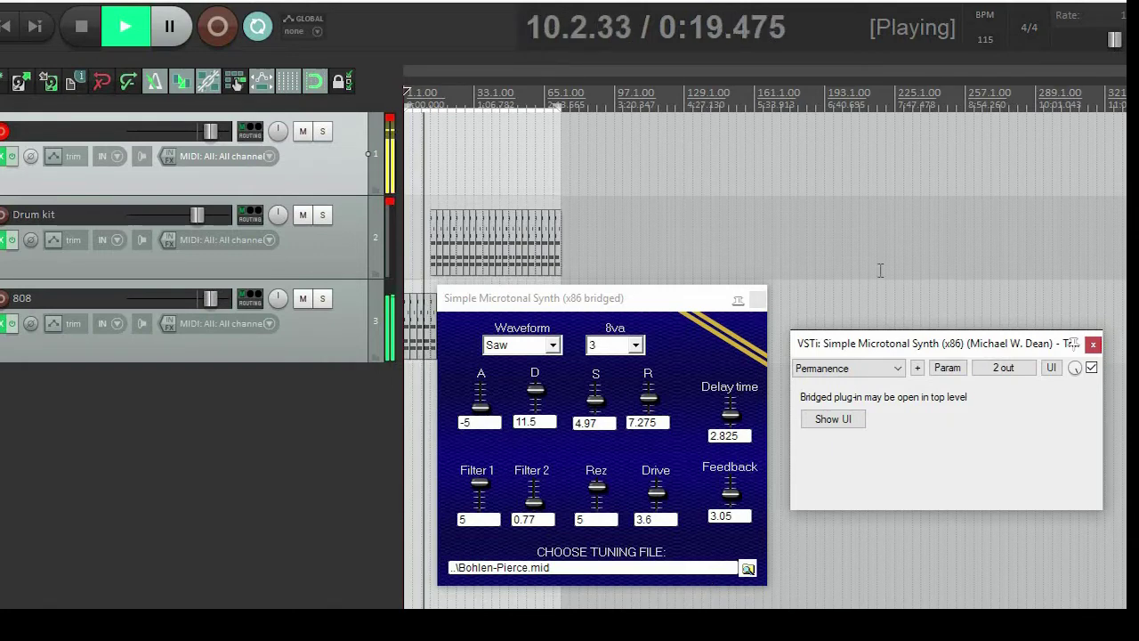
Load the Crunchtastic preset and adjust the volume of track 1
{"action": "left_click", "coordinate": [895, 367]}
{"action": "left_click", "coordinate": [873, 485]}
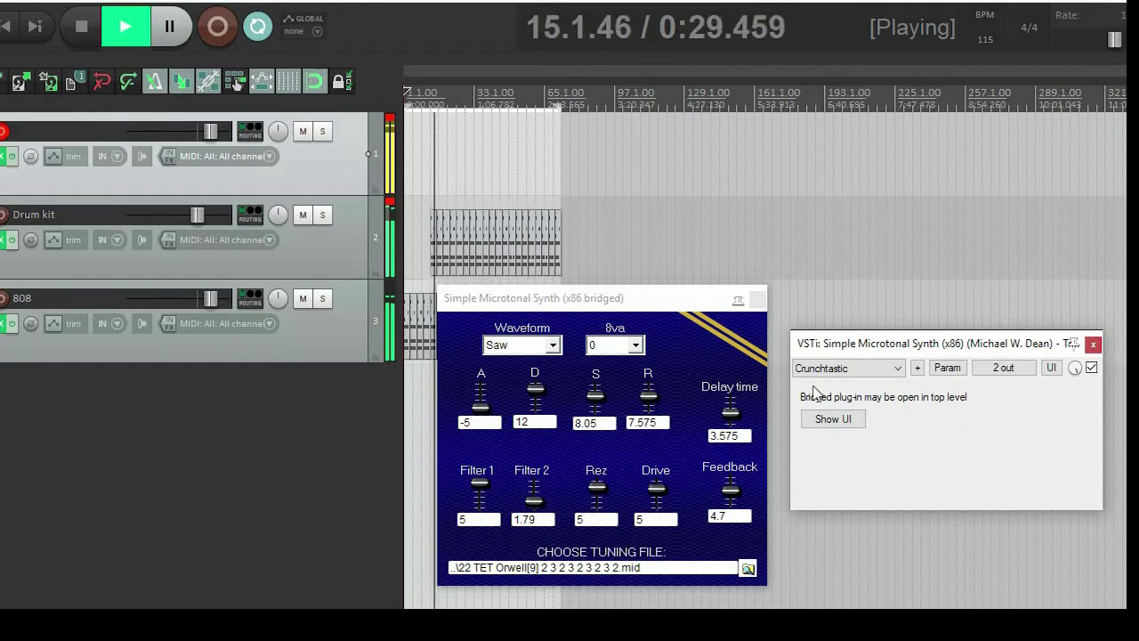
{"action": "left_click_drag", "start_coordinate": [210, 132], "coordinate": [200, 132]}
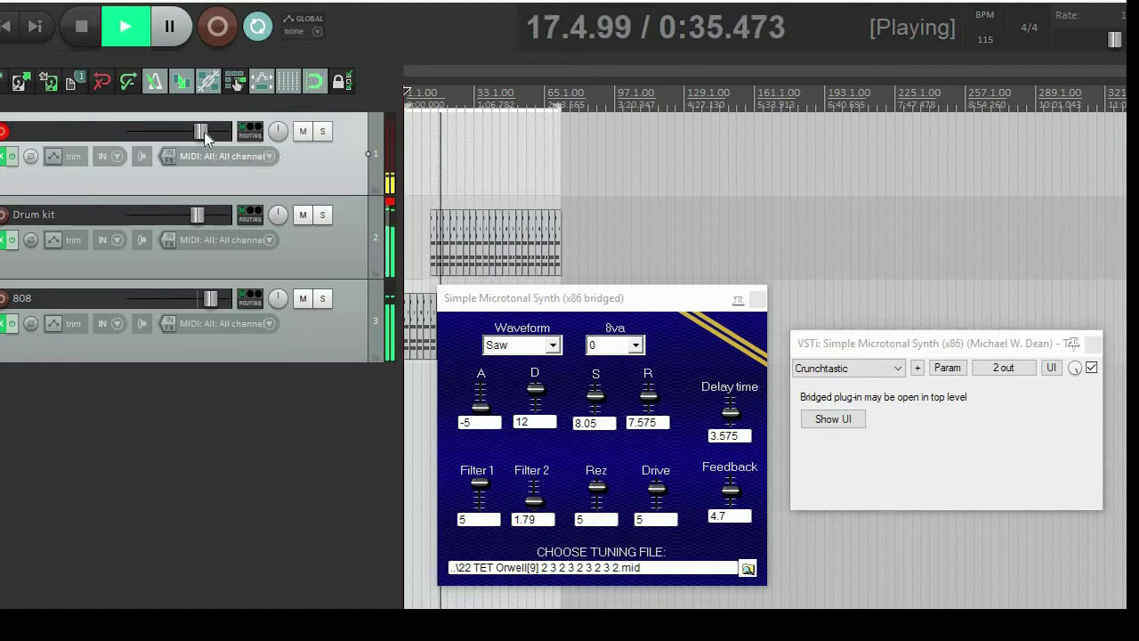
{"action": "left_click_drag", "start_coordinate": [215, 135], "coordinate": [221, 138]}
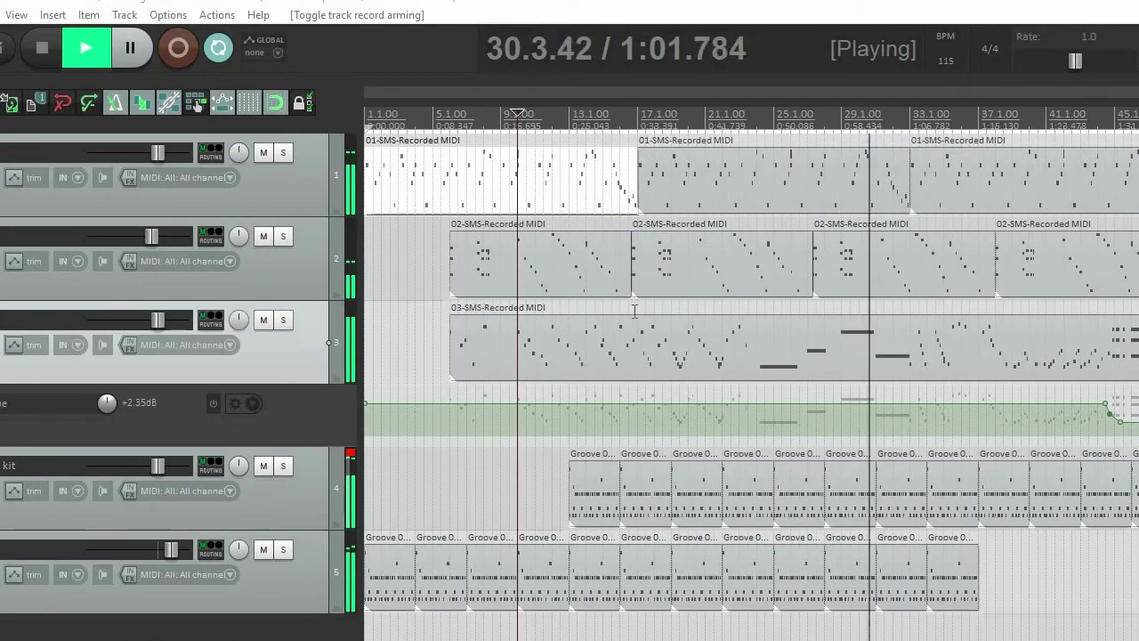
Clear the media item selection and restart playback from the beginning of the multitrack project
{"action": "left_click", "coordinate": [628, 309]}
{"action": "key", "text": "space"}
{"action": "key", "text": "Home"}
{"action": "key", "text": "space"}
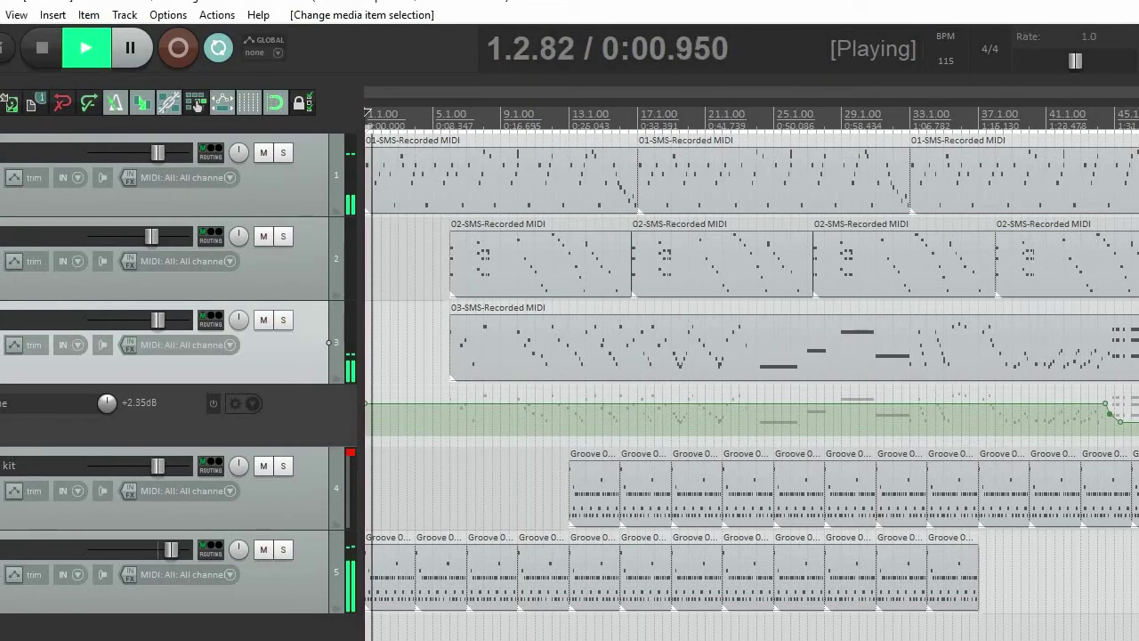
Open the synth on track 1, separate its two windows and widen the FX window to reveal the full preset name
{"action": "left_click", "coordinate": [129, 178]}
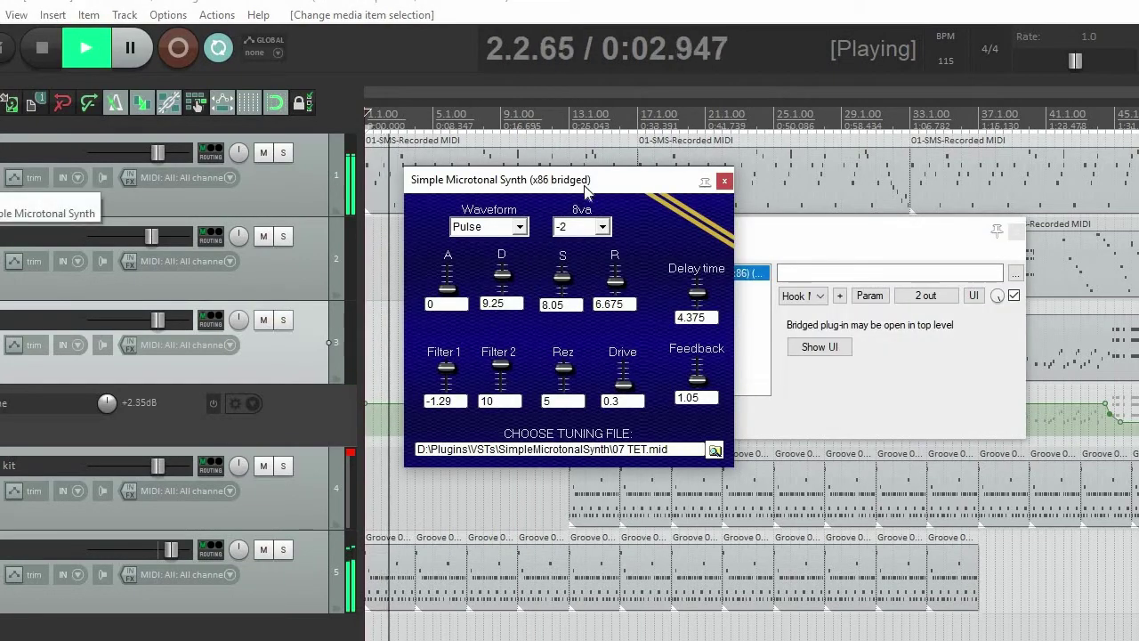
{"action": "left_click_drag", "start_coordinate": [587, 182], "coordinate": [499, 217]}
{"action": "left_click_drag", "start_coordinate": [374, 240], "coordinate": [370, 250]}
{"action": "left_click_drag", "start_coordinate": [746, 233], "coordinate": [746, 237]}
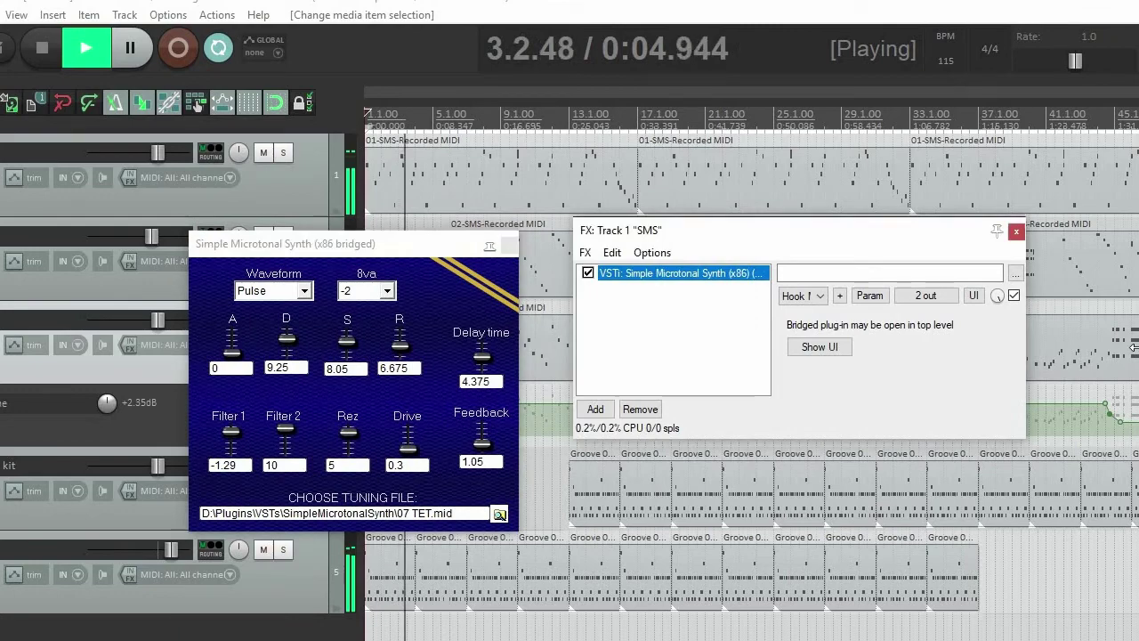
{"action": "left_click", "coordinate": [203, 467]}
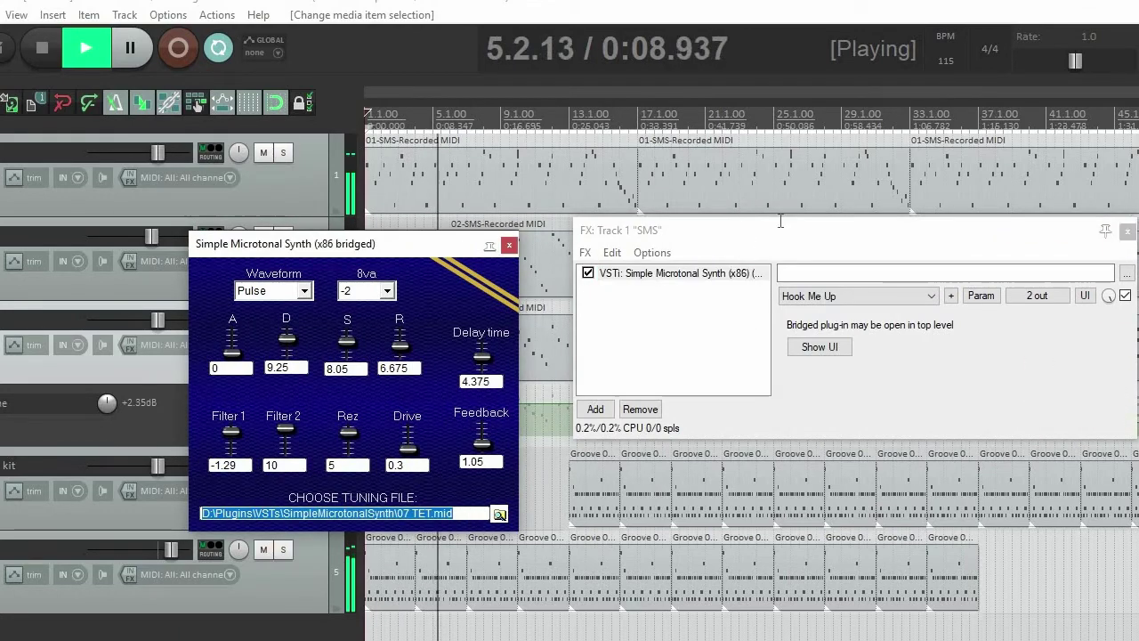
Close the synth and FX windows of track 1 and open the FX of track 2
{"action": "left_click", "coordinate": [509, 246]}
{"action": "left_click", "coordinate": [509, 245]}
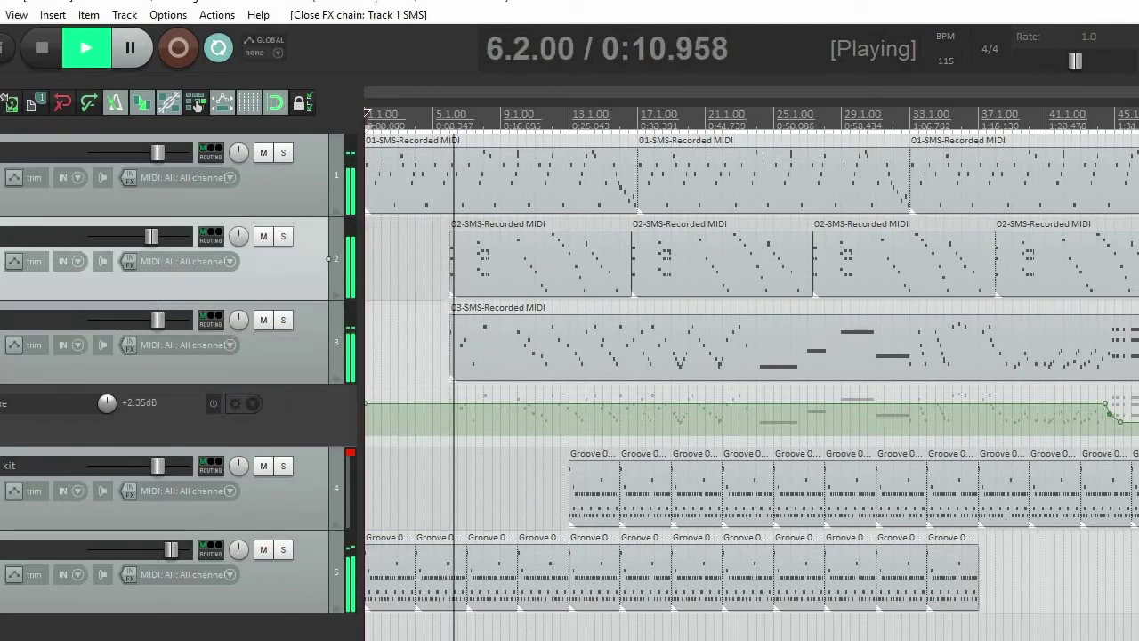
{"action": "key", "text": "f"}
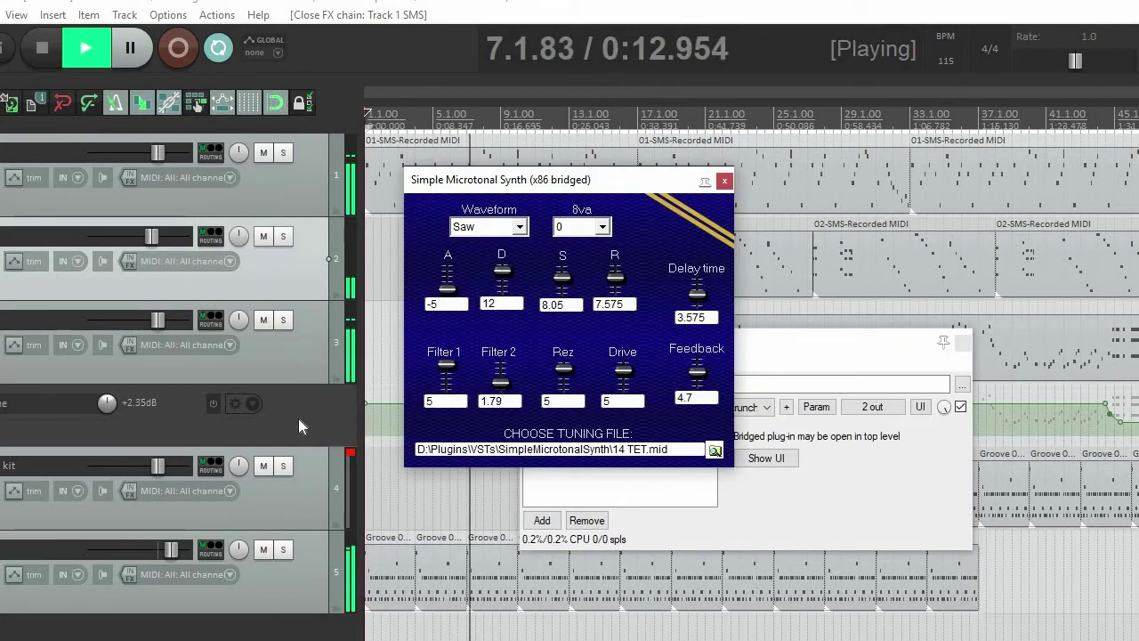
Highlight the tuning file path in track 2's synth, then widen and reposition its FX window to reveal the full preset name
{"action": "left_click", "coordinate": [732, 470]}
{"action": "left_click_drag", "start_coordinate": [669, 448], "coordinate": [418, 449]}
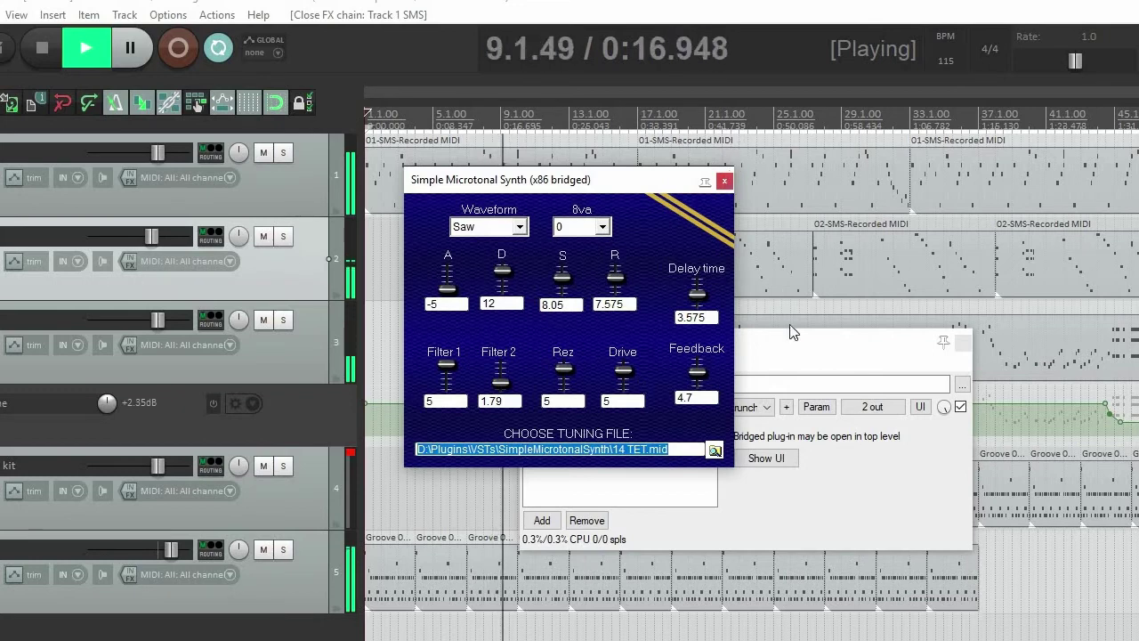
{"action": "left_click_drag", "start_coordinate": [910, 341], "coordinate": [1078, 354]}
{"action": "left_click_drag", "start_coordinate": [952, 354], "coordinate": [777, 472]}
{"action": "left_click_drag", "start_coordinate": [907, 469], "coordinate": [1062, 336]}
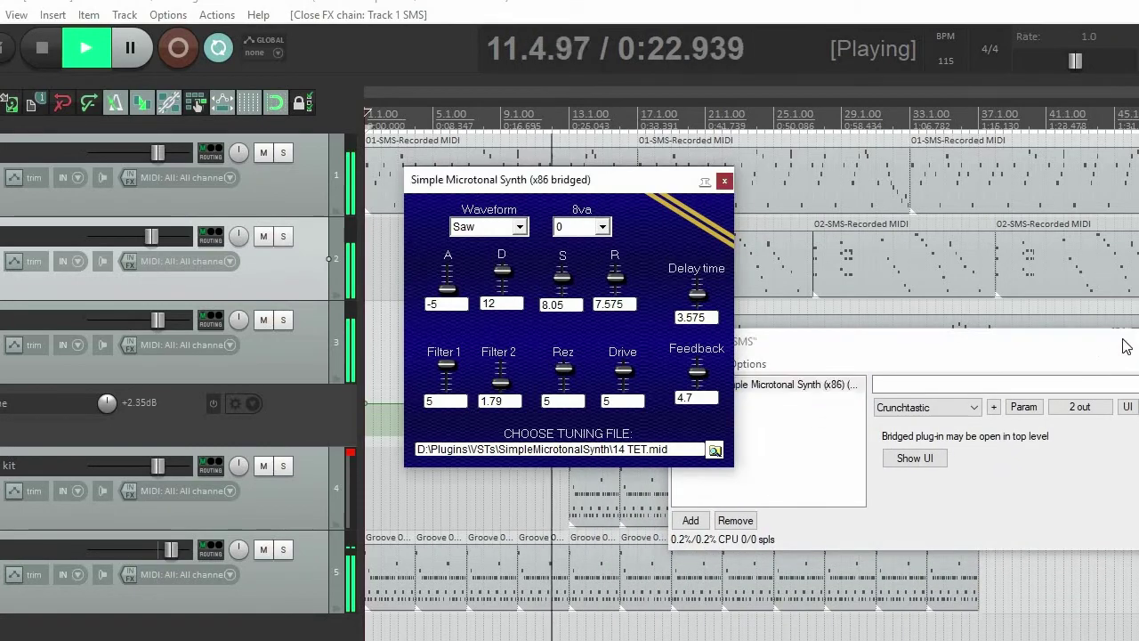
Close the synth and FX windows of track 2 and open the FX of track 3
{"action": "left_click", "coordinate": [726, 181]}
{"action": "key", "text": "Escape"}
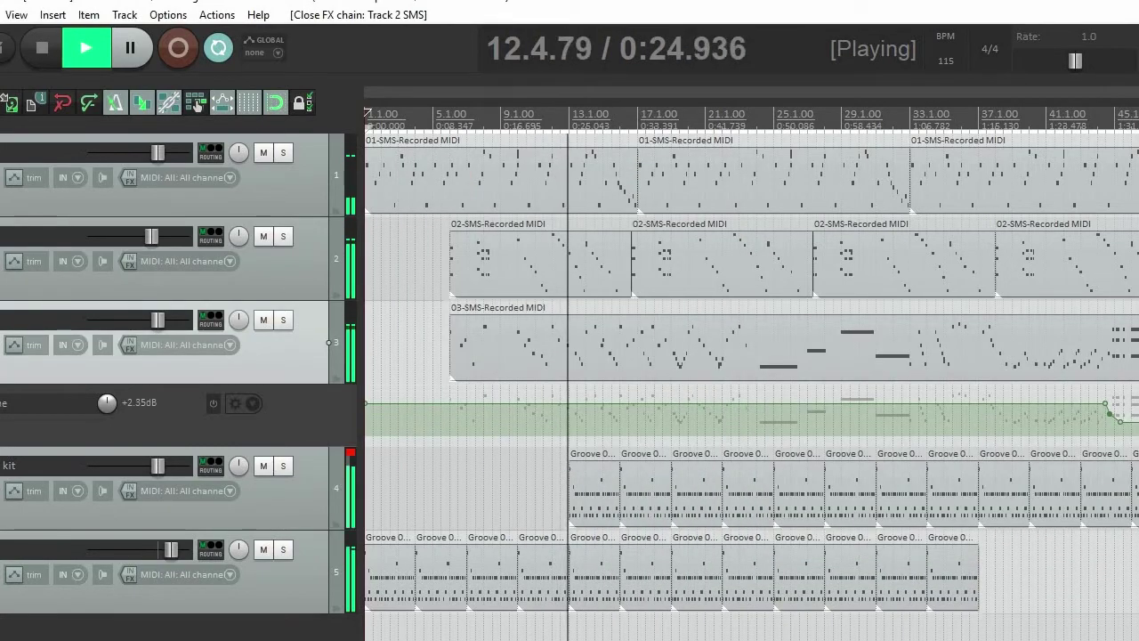
{"action": "key", "text": "shift+f"}
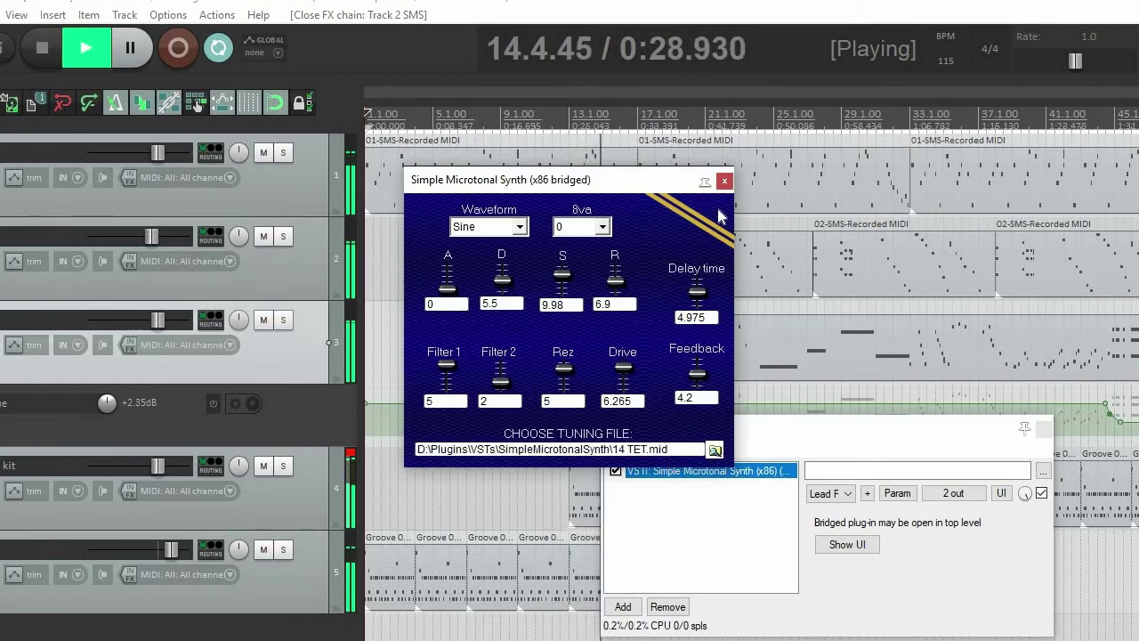
Close track 3's synth window, widen its FX window to show the full preset name, and close the FX window
{"action": "left_click", "coordinate": [726, 183]}
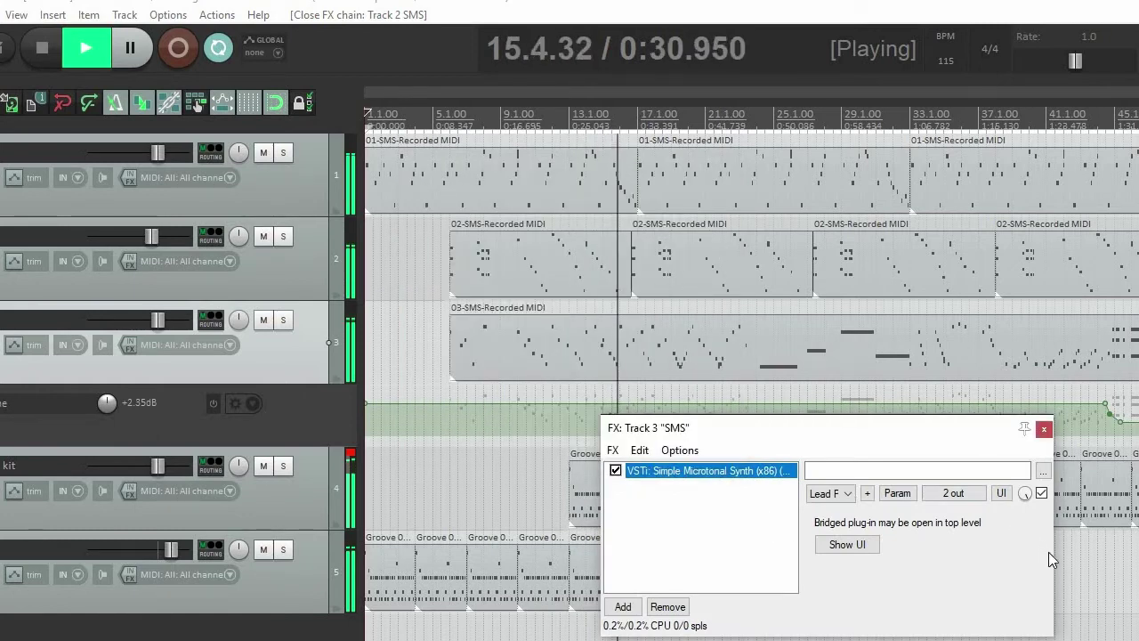
{"action": "left_click_drag", "start_coordinate": [1073, 555], "coordinate": [1138, 554]}
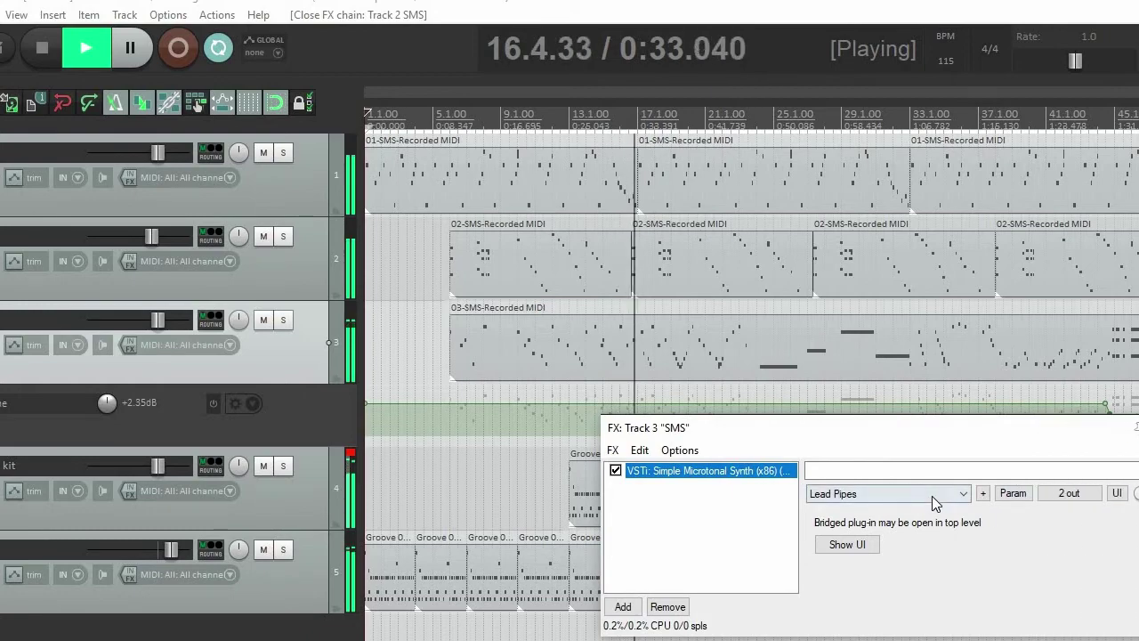
{"action": "left_click", "coordinate": [933, 496]}
{"action": "left_click", "coordinate": [934, 496]}
{"action": "left_click_drag", "start_coordinate": [979, 428], "coordinate": [534, 334]}
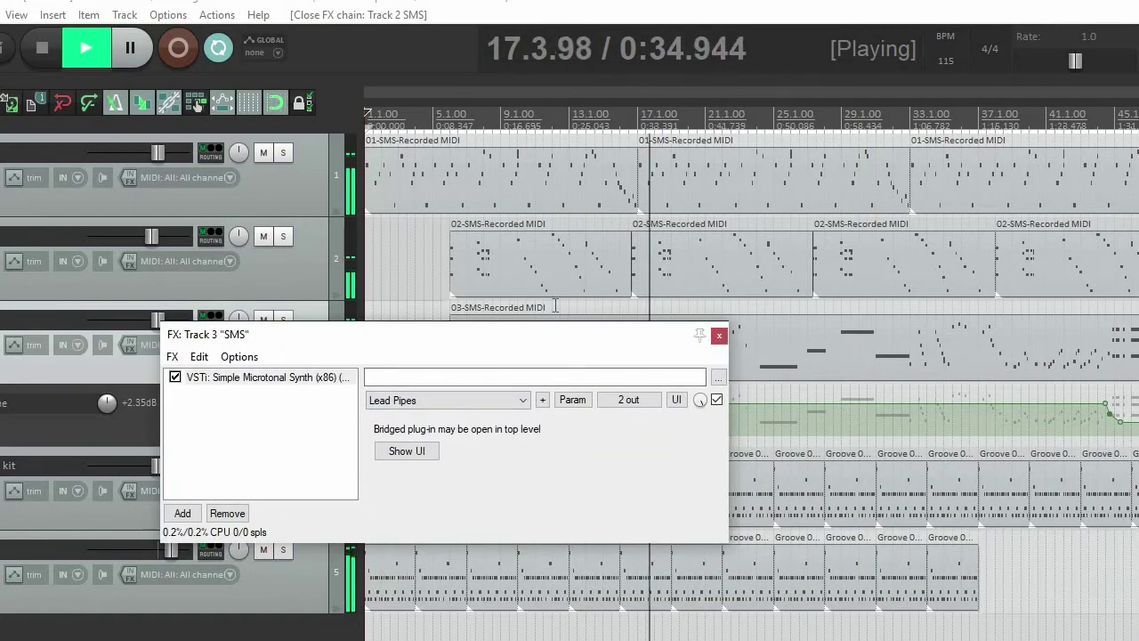
{"action": "left_click", "coordinate": [720, 333]}
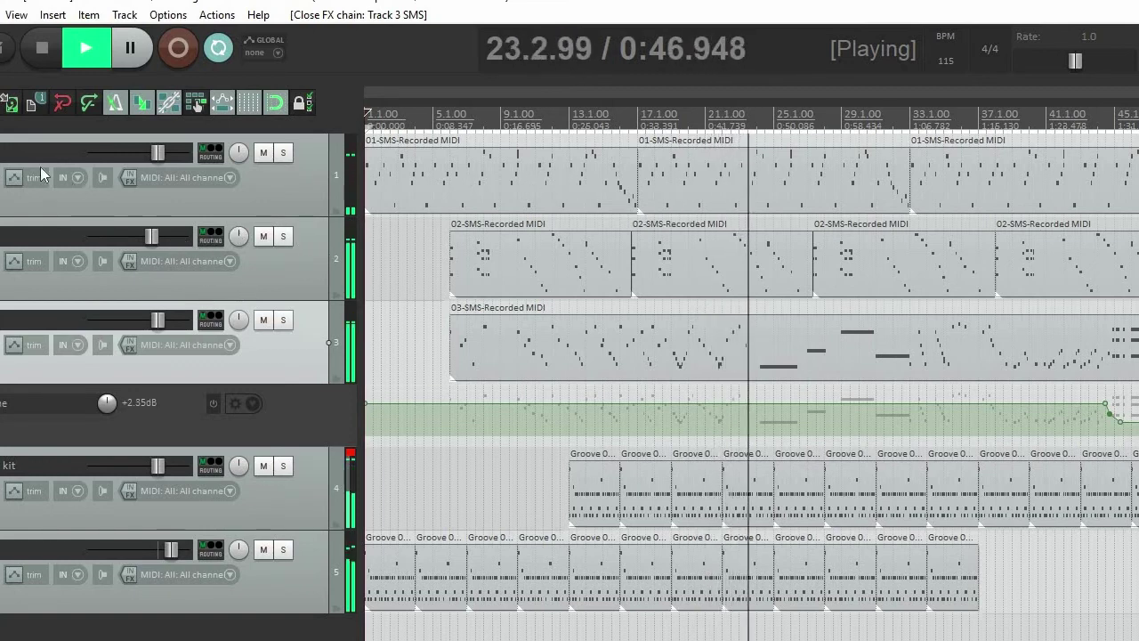
Number the three SMS synth tracks by adding 1, 2 and 3 to the names of tracks 1, 2 and 3
{"action": "left_click", "coordinate": [245, 280]}
{"action": "double_click", "coordinate": [44, 152]}
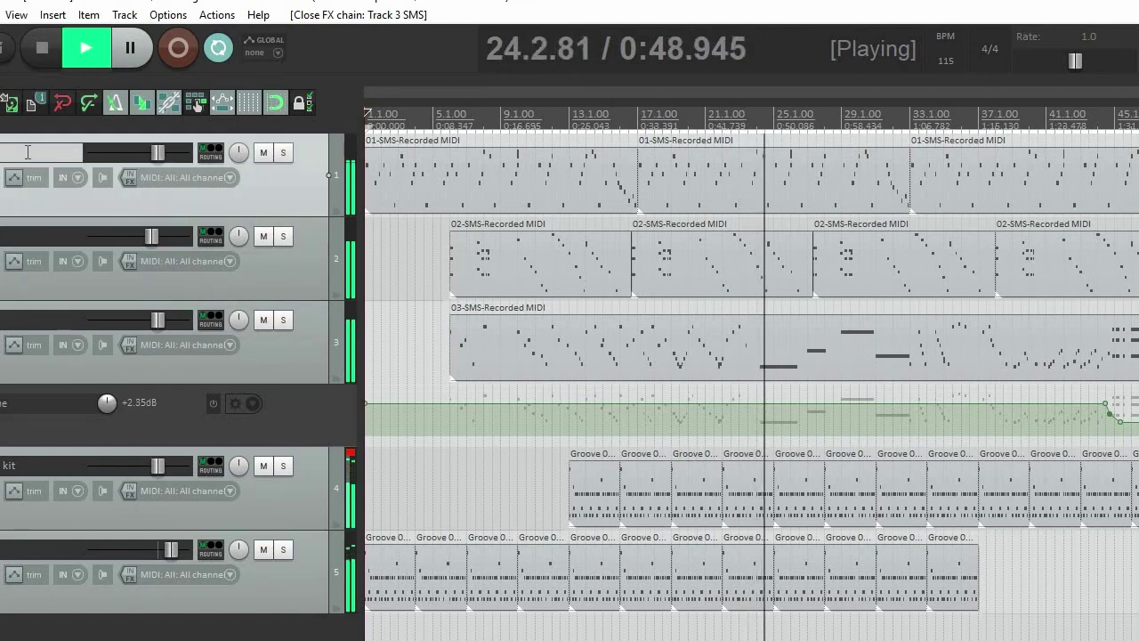
{"action": "double_click", "coordinate": [39, 239]}
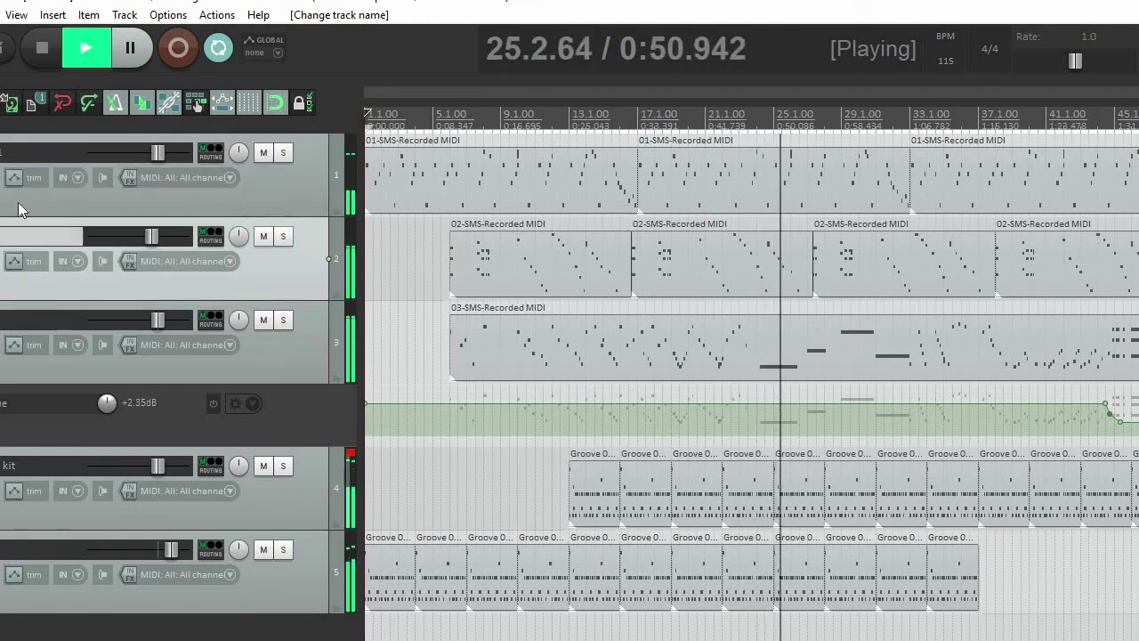
{"action": "type", "text": "2"}
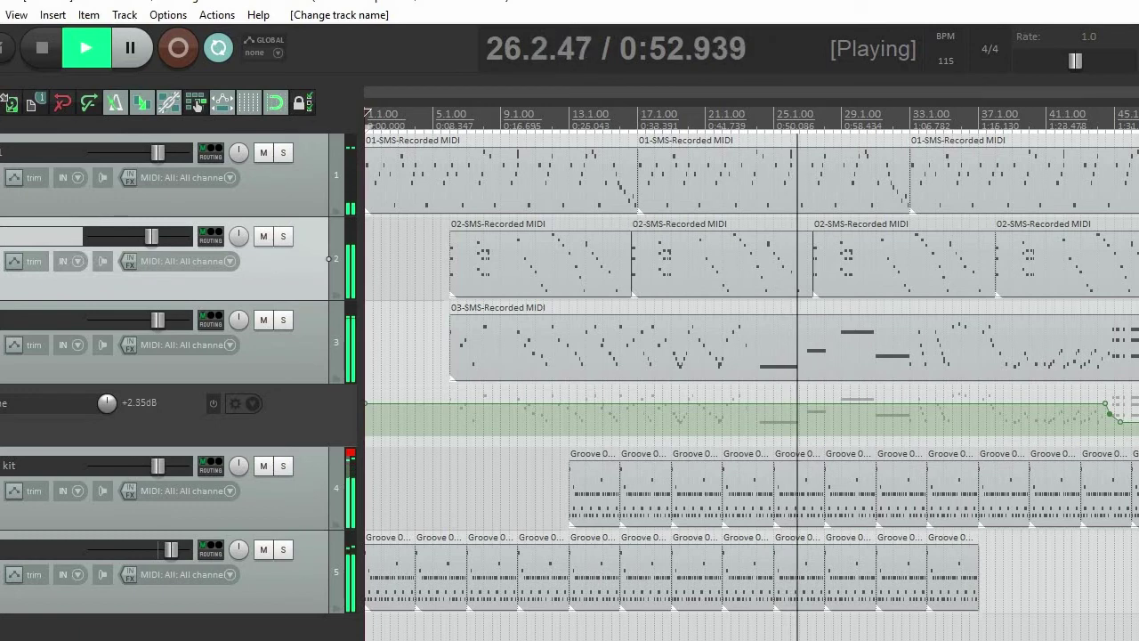
{"action": "double_click", "coordinate": [34, 318]}
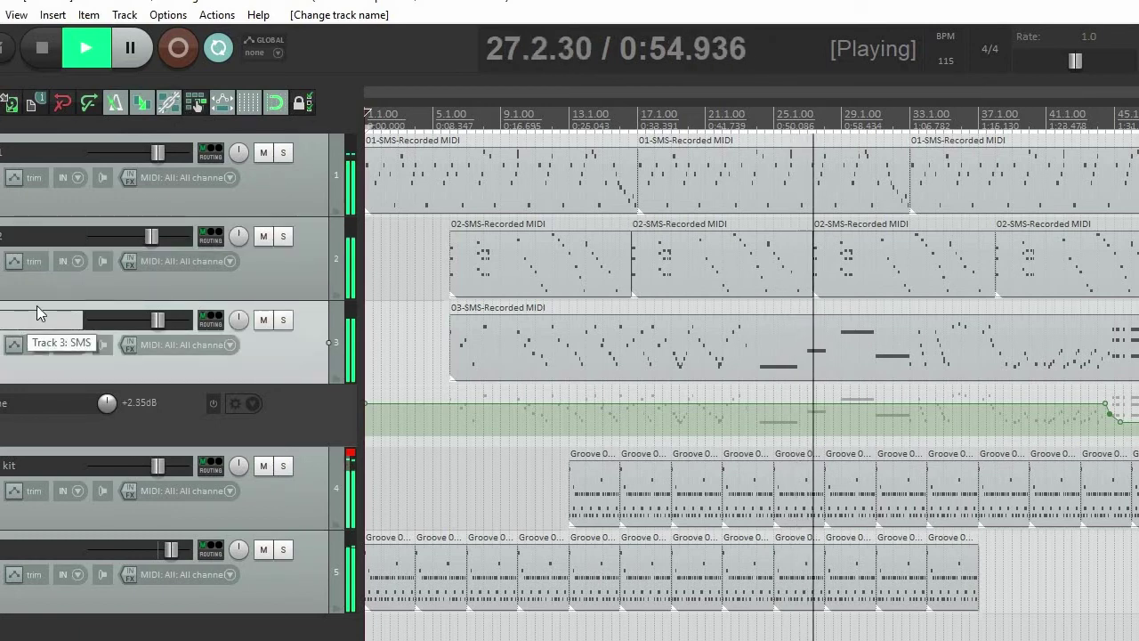
{"action": "type", "text": "3"}
Rename track 1 as "Simple Microtonal Synth 1"
{"action": "double_click", "coordinate": [32, 147]}
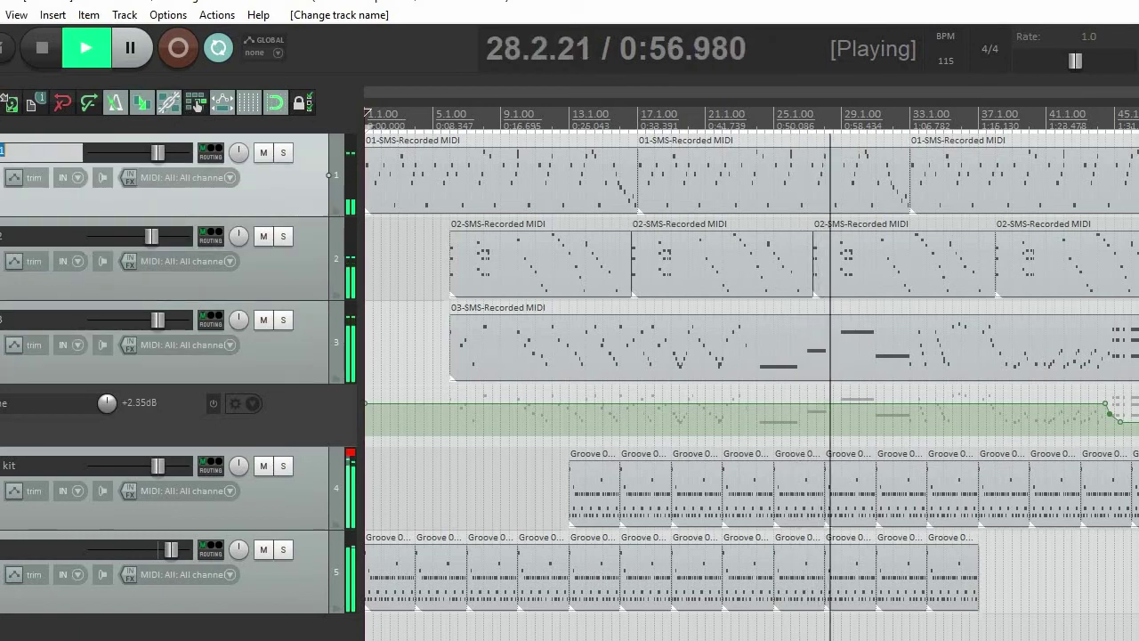
{"action": "type", "text": "1"}
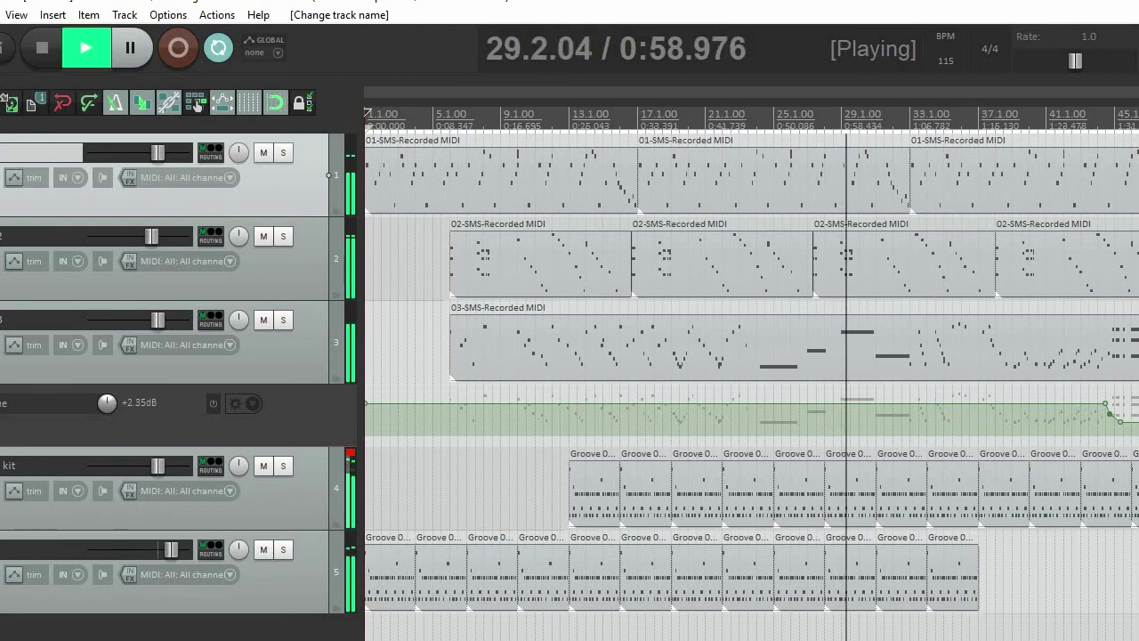
{"action": "type", "text": "le Microtonal"}
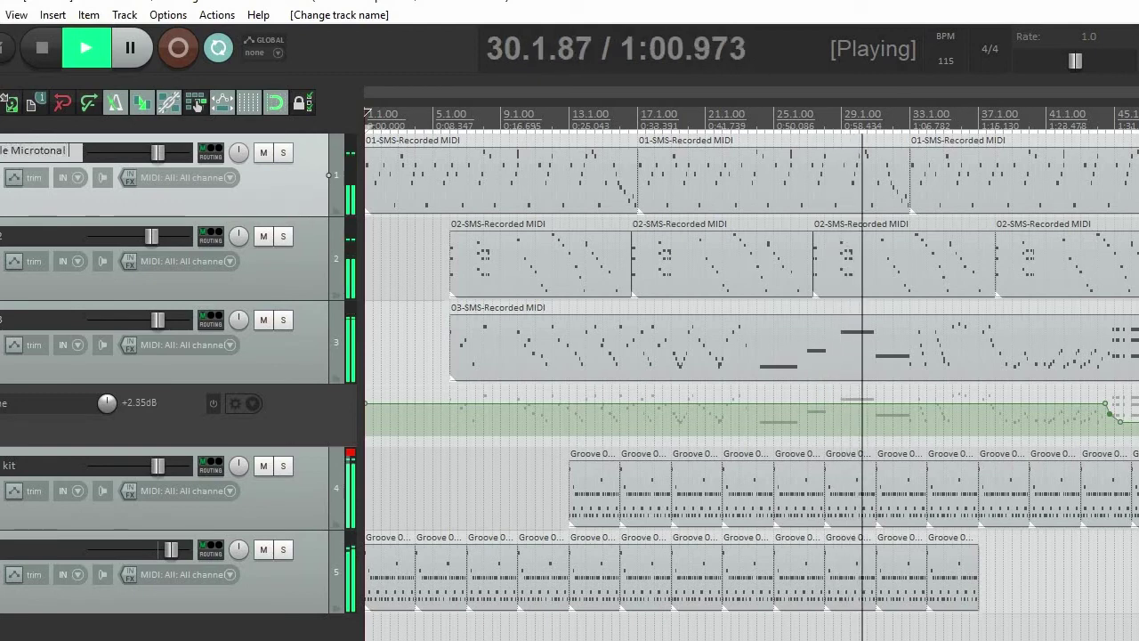
{"action": "type", "text": " Synth 1"}
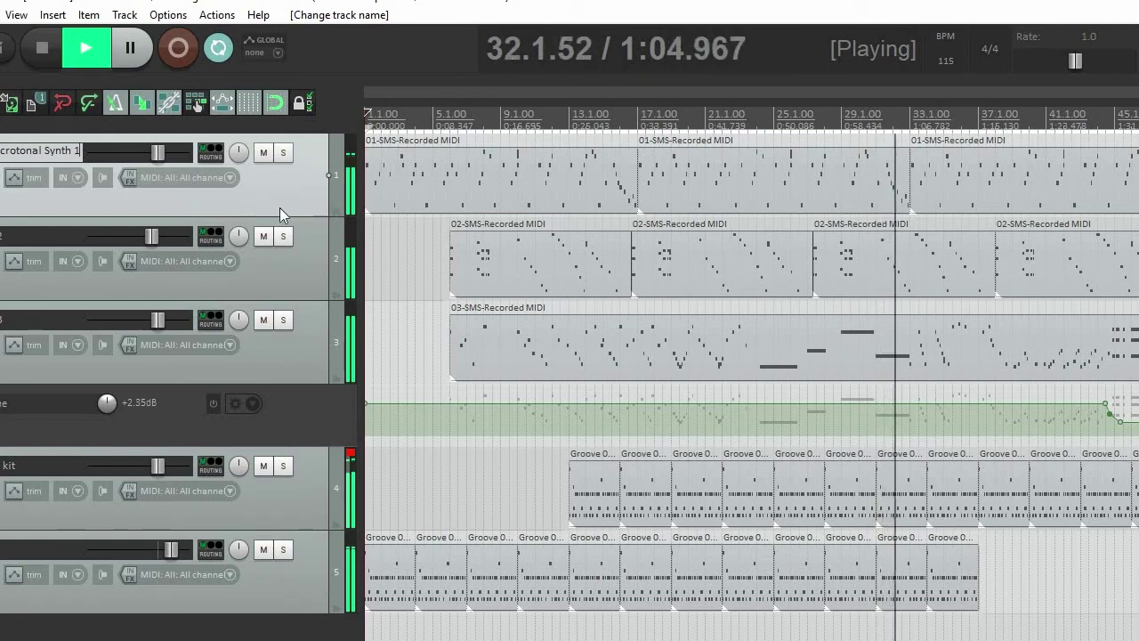
{"action": "key", "text": "Return"}
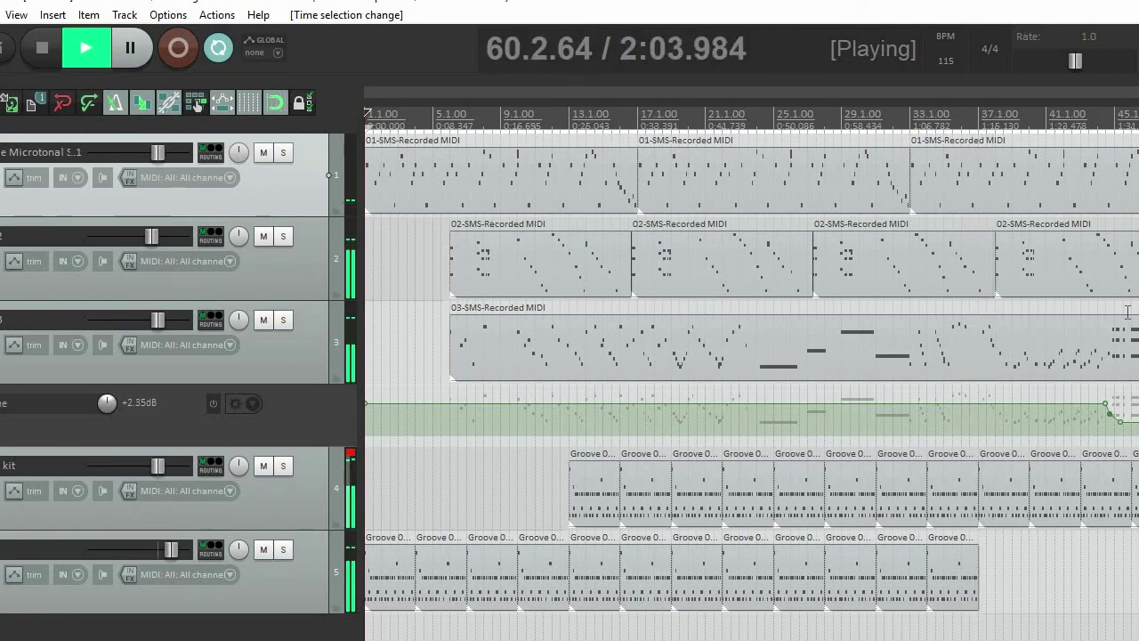
Jump playback to position 43.3.00 within track 3's MIDI item, listen briefly and stop playback
{"action": "left_click", "coordinate": [1121, 267]}
{"action": "left_click", "coordinate": [1091, 343]}
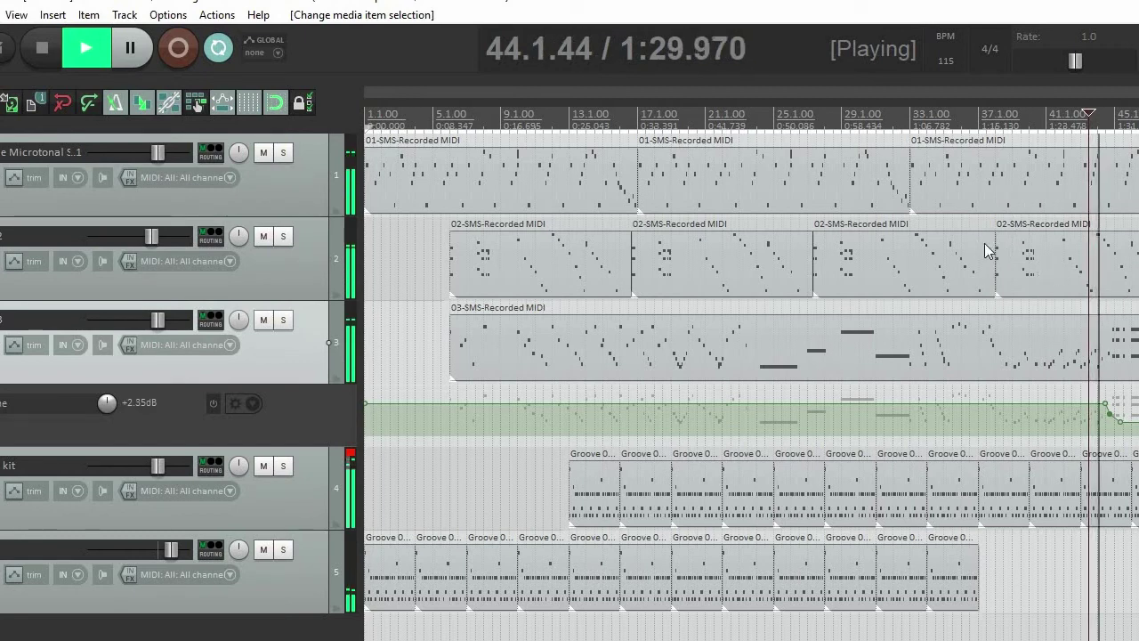
{"action": "key", "text": "space"}
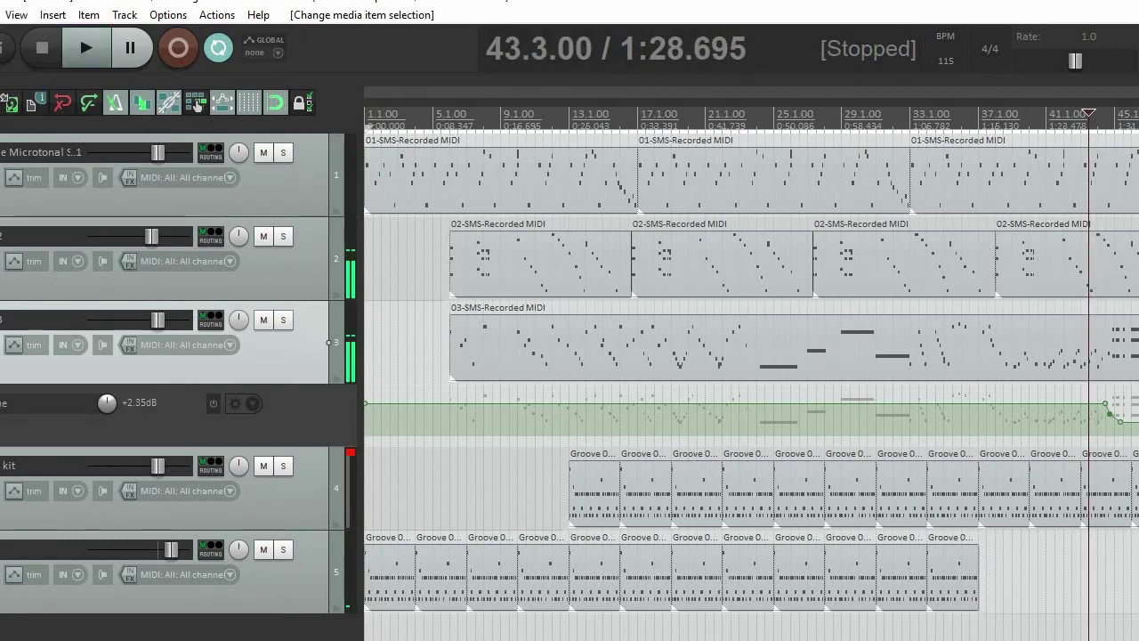